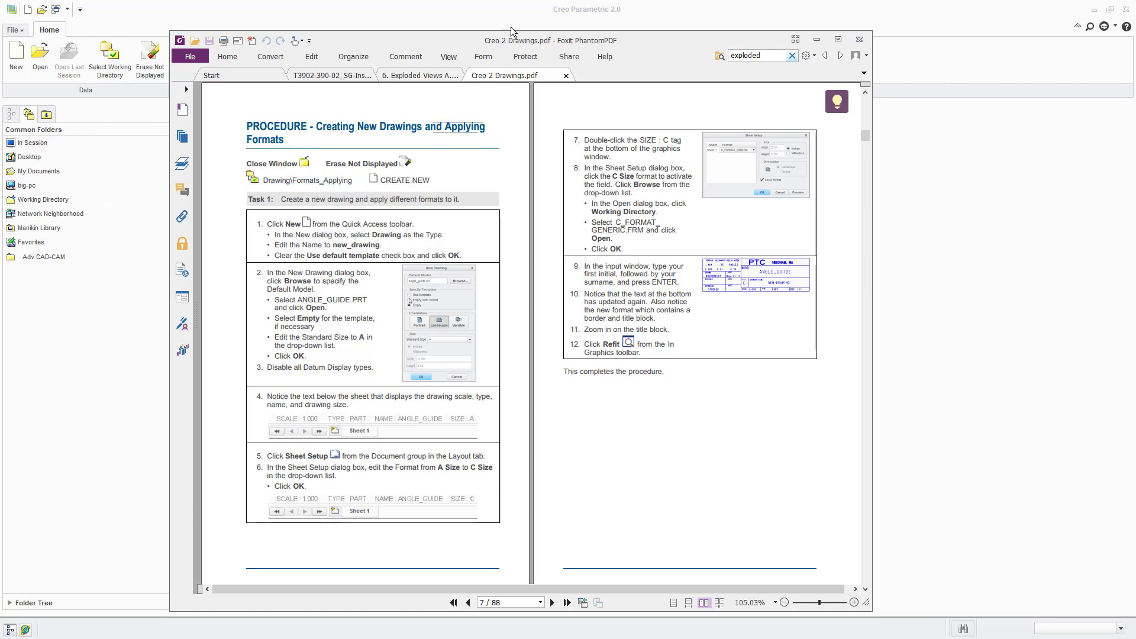
- Put the PDF guide out of the way and check which files the Formats_Applying working folder contains
{"action": "left_click_drag", "start_coordinate": [510, 38], "coordinate": [0, 61]}
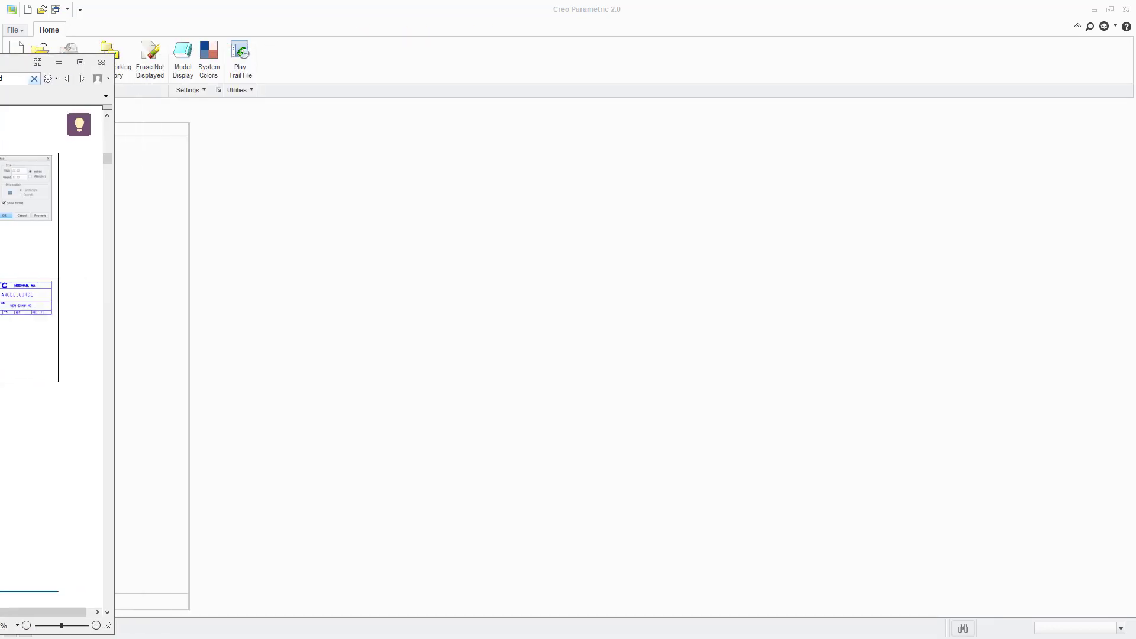
{"action": "left_click", "coordinate": [59, 62]}
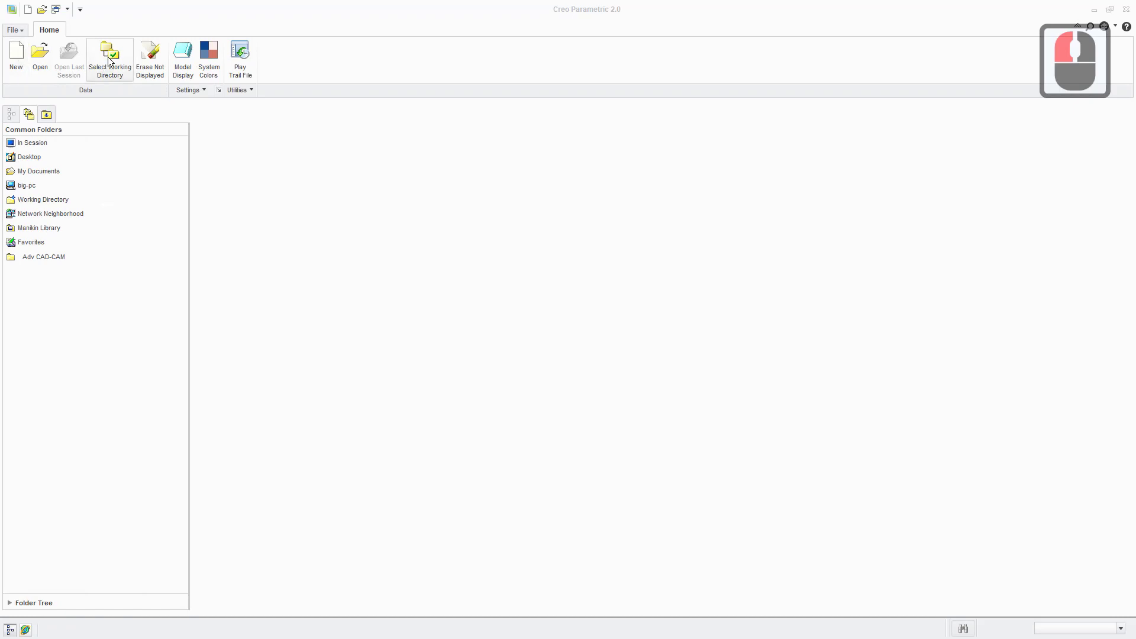
{"action": "left_click", "coordinate": [40, 56]}
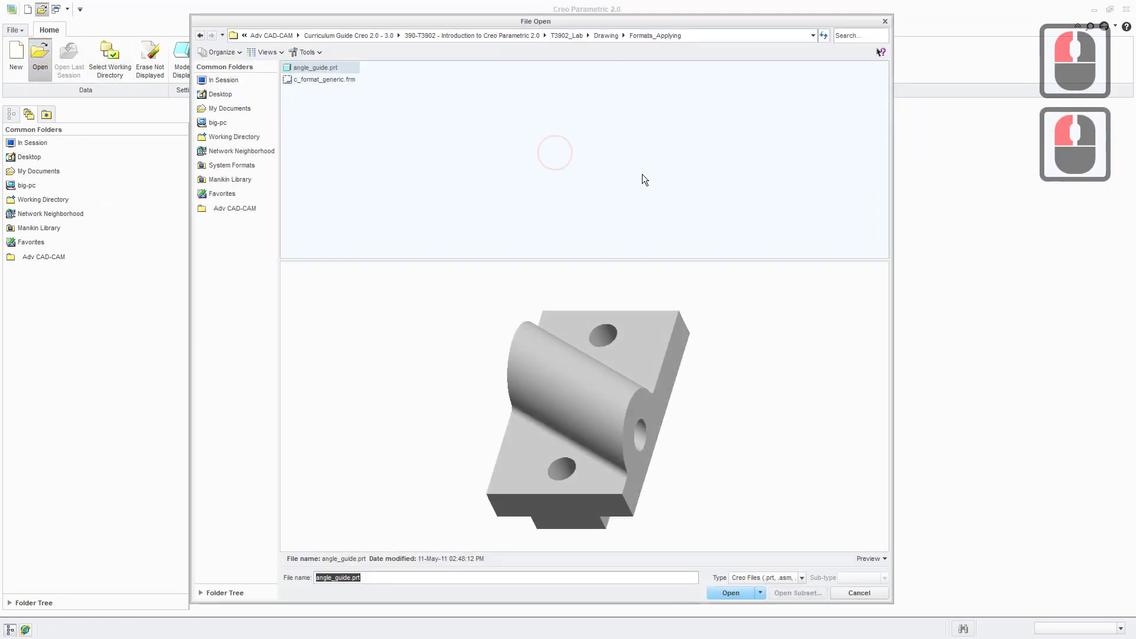
{"action": "left_click", "coordinate": [882, 21]}
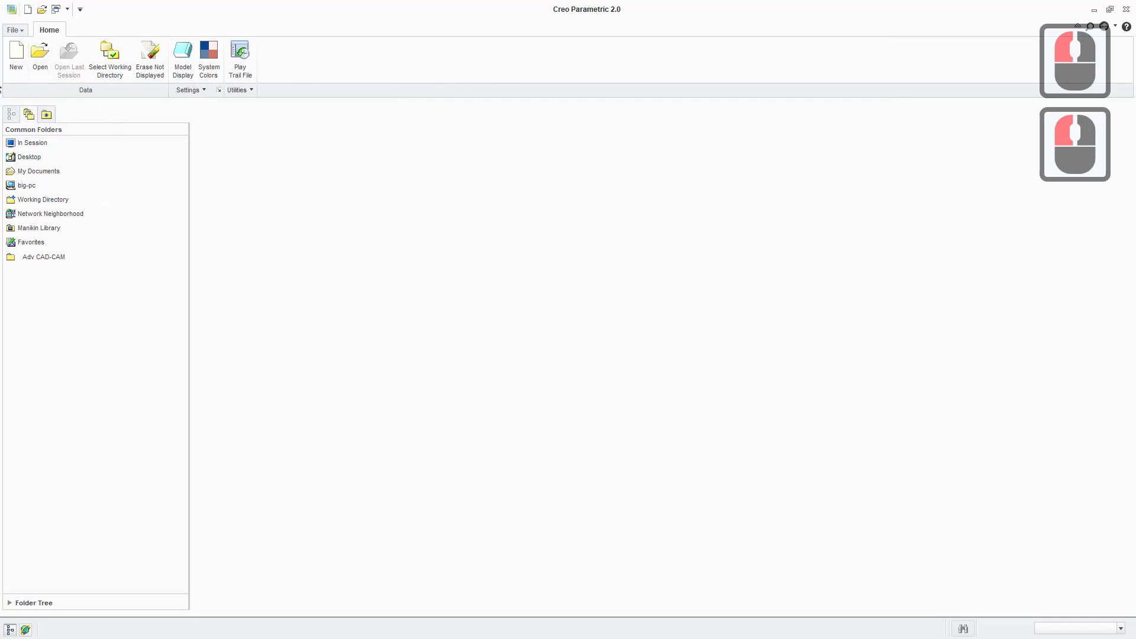
- Start a new drawing file named new_drawing with the default template option turned on
{"action": "left_click", "coordinate": [16, 53]}
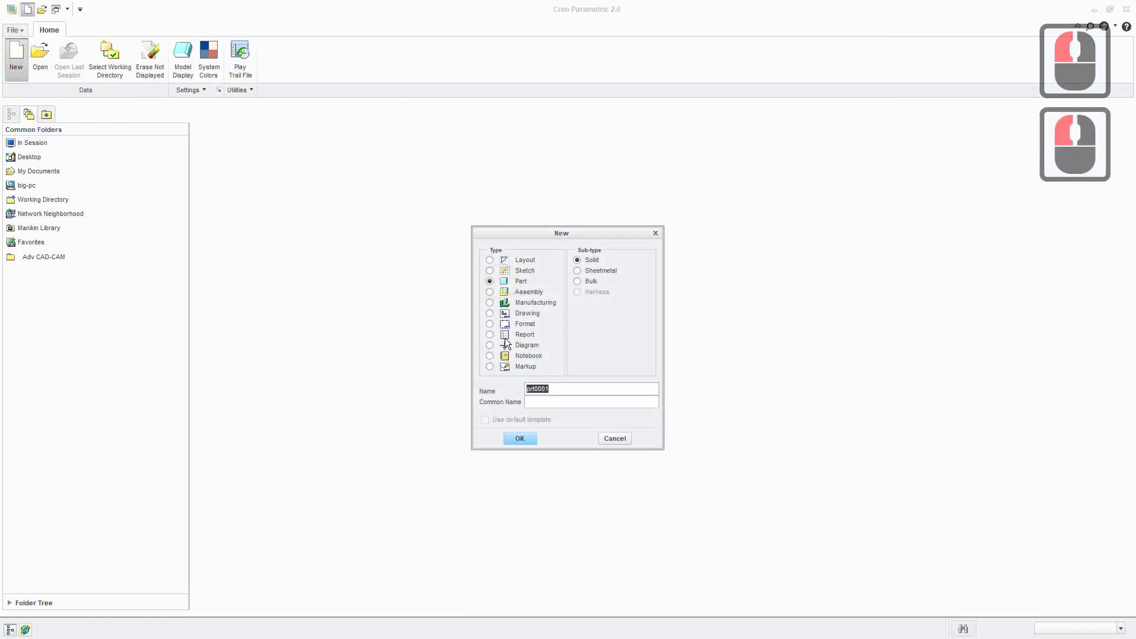
{"action": "left_click", "coordinate": [490, 313]}
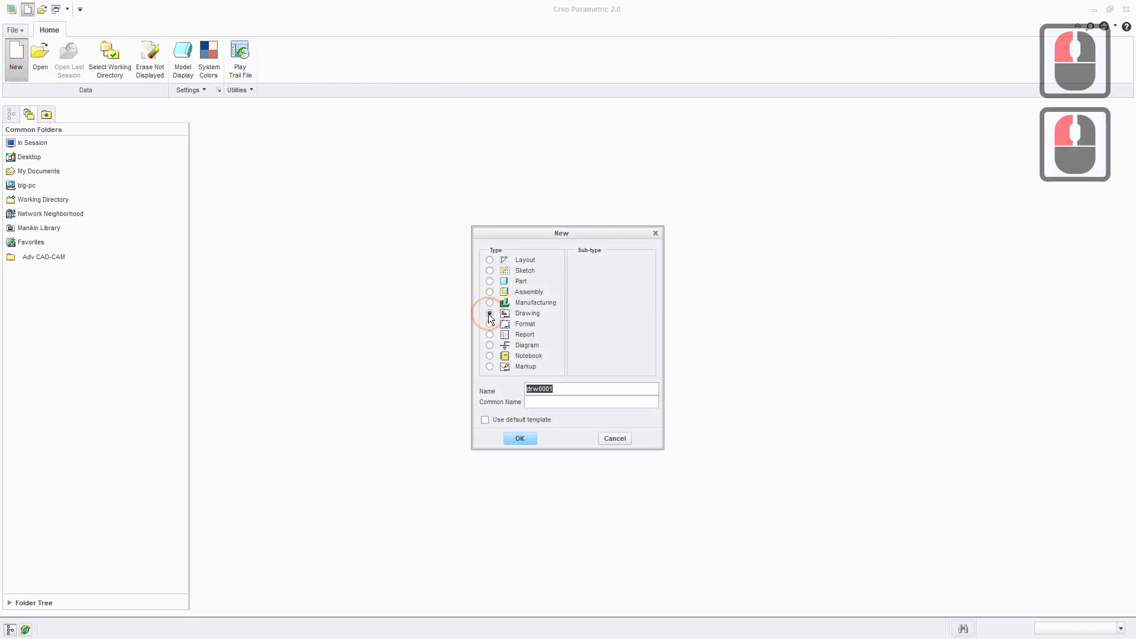
{"action": "left_click", "coordinate": [487, 420]}
{"action": "left_click", "coordinate": [572, 391]}
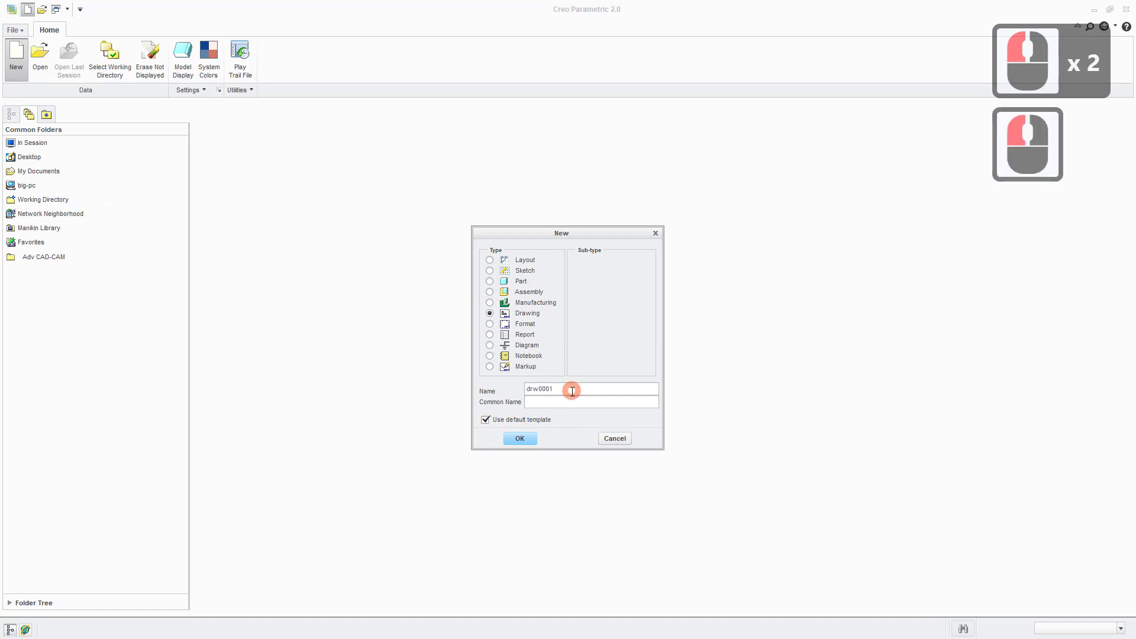
{"action": "left_click_drag", "start_coordinate": [578, 391], "coordinate": [497, 394]}
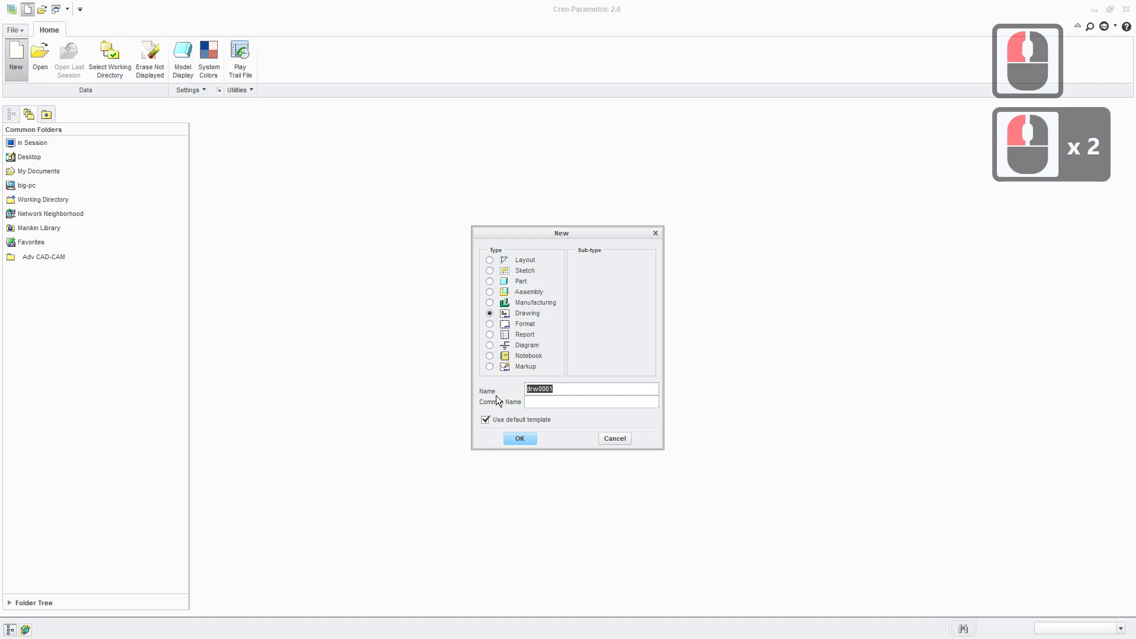
{"action": "type", "text": "new_"}
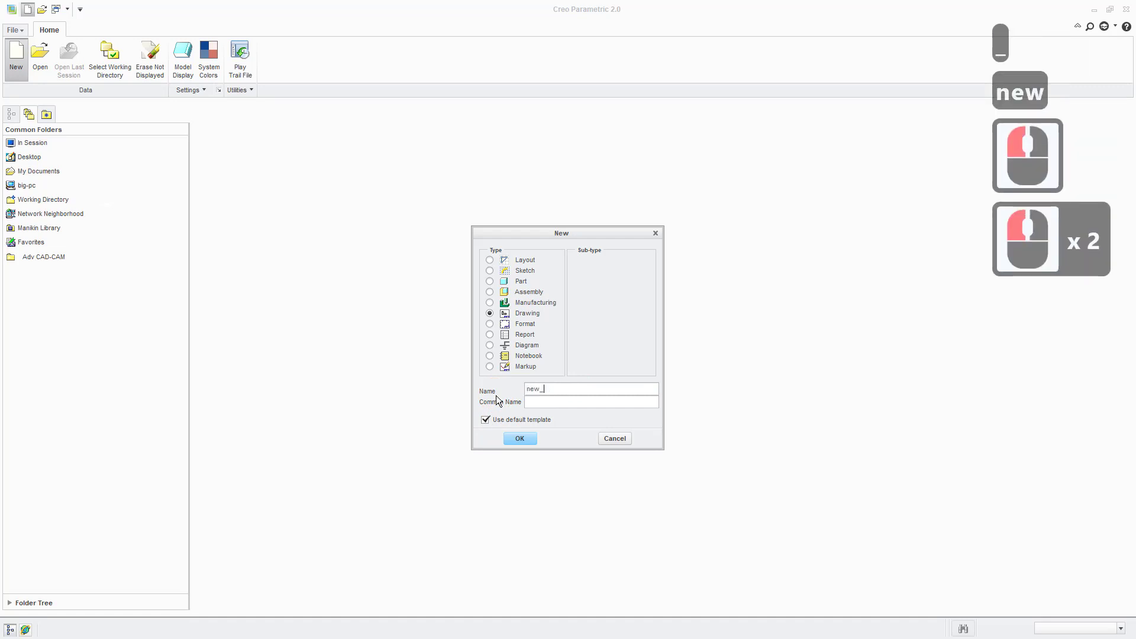
{"action": "type", "text": "draw"}
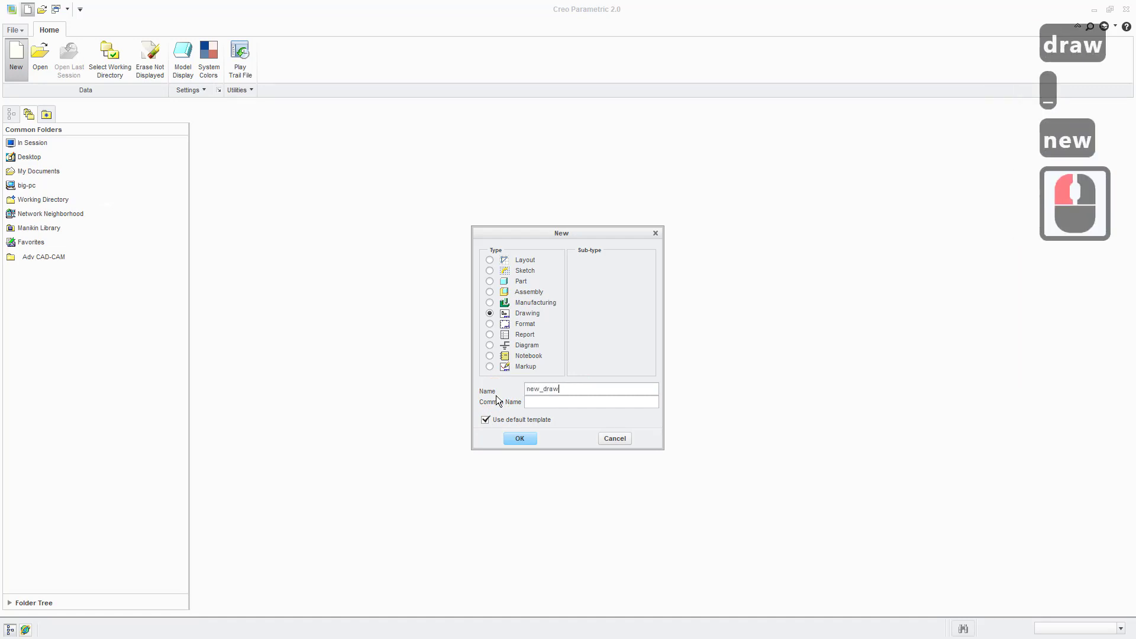
{"action": "type", "text": "ing"}
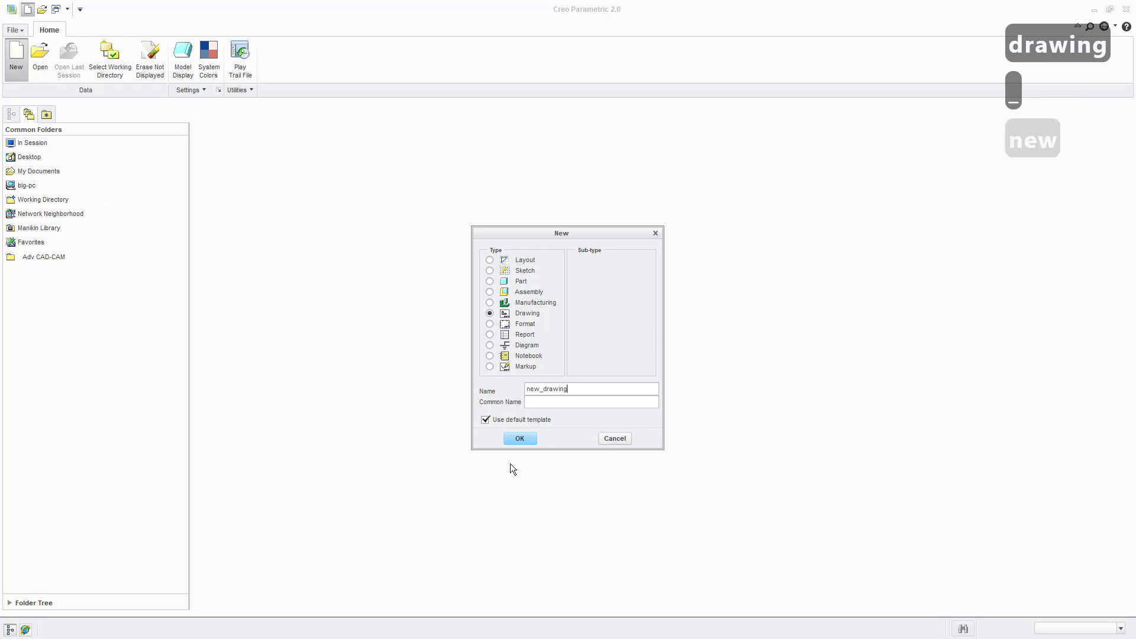
{"action": "left_click", "coordinate": [521, 441]}
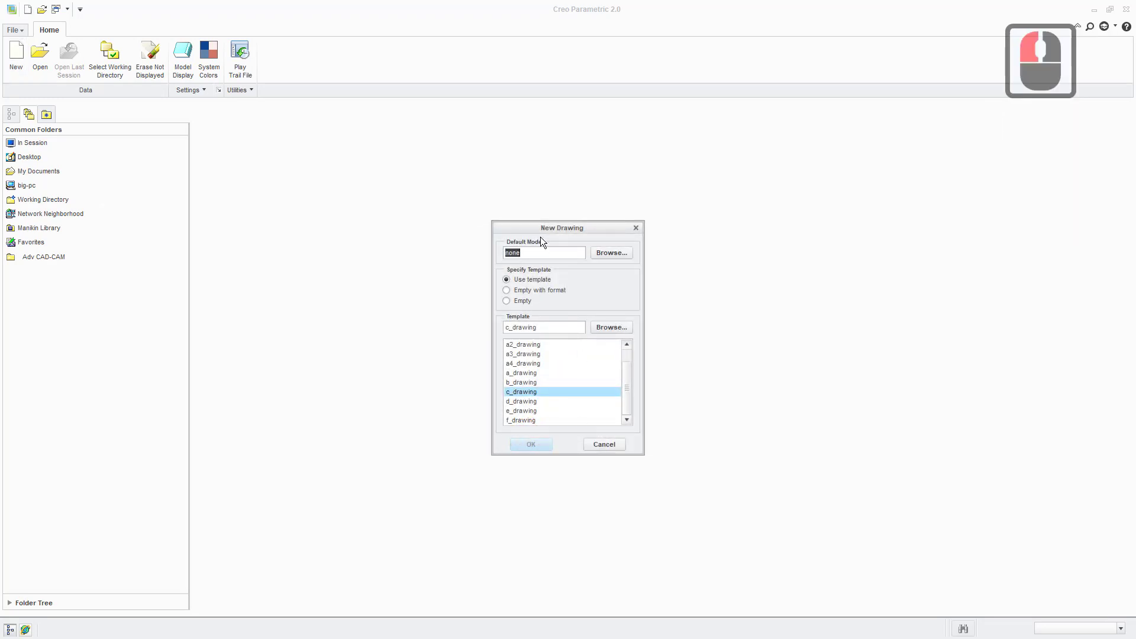
- Set angle_guide.prt as the new drawing's default model, inspecting the part in the 3D preview before opening it
{"action": "left_click_drag", "start_coordinate": [530, 226], "coordinate": [507, 222]}
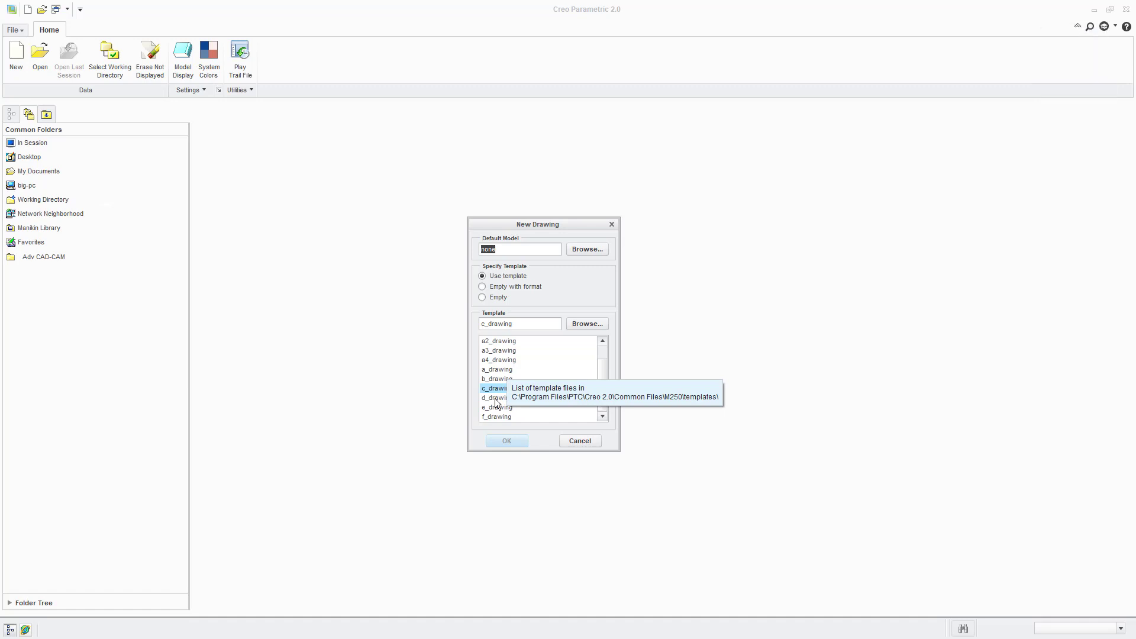
{"action": "scroll", "coordinate": [521, 388], "scroll_direction": "down", "scroll_amount": 2}
{"action": "left_click_drag", "start_coordinate": [601, 374], "coordinate": [577, 363]}
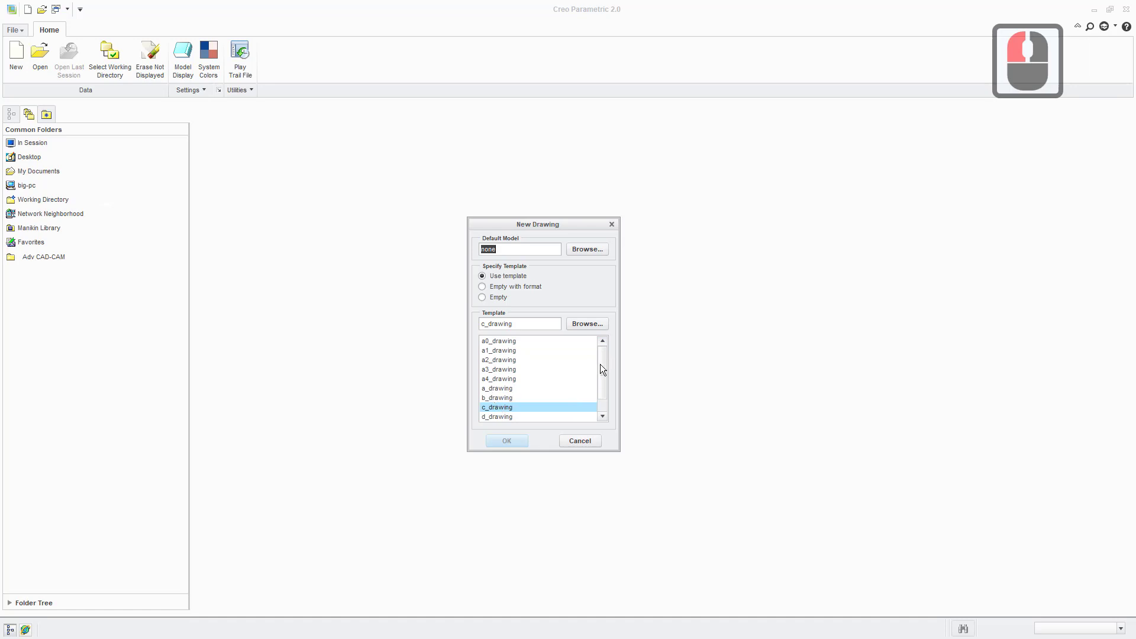
{"action": "left_click_drag", "start_coordinate": [600, 364], "coordinate": [600, 386]}
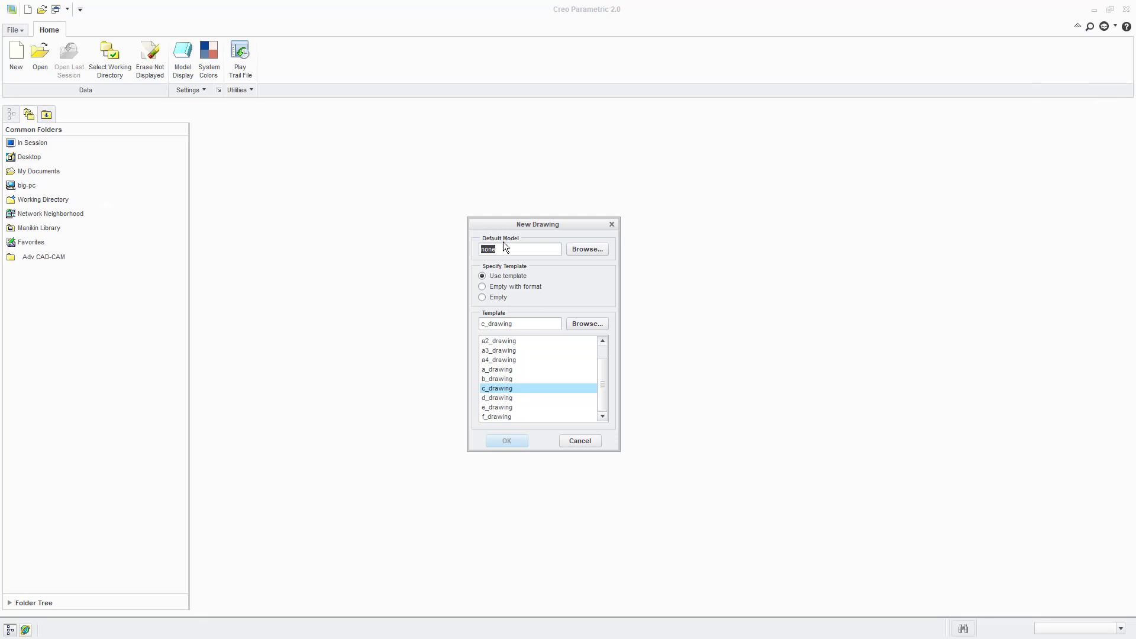
{"action": "left_click", "coordinate": [587, 250]}
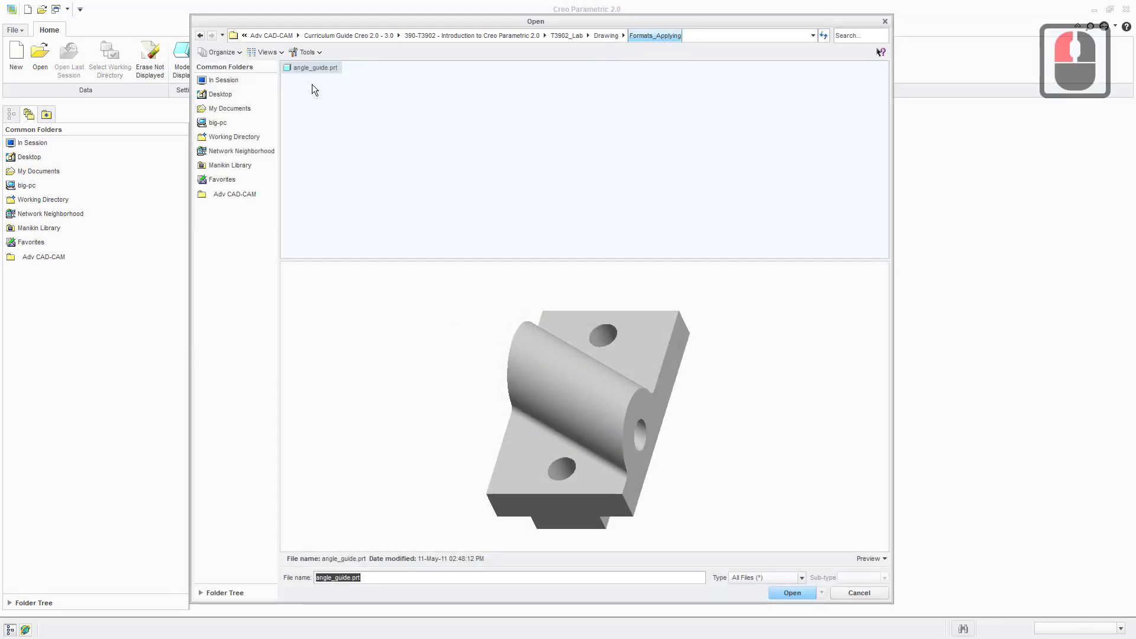
{"action": "middle_click_drag", "start_coordinate": [513, 357], "coordinate": [566, 397]}
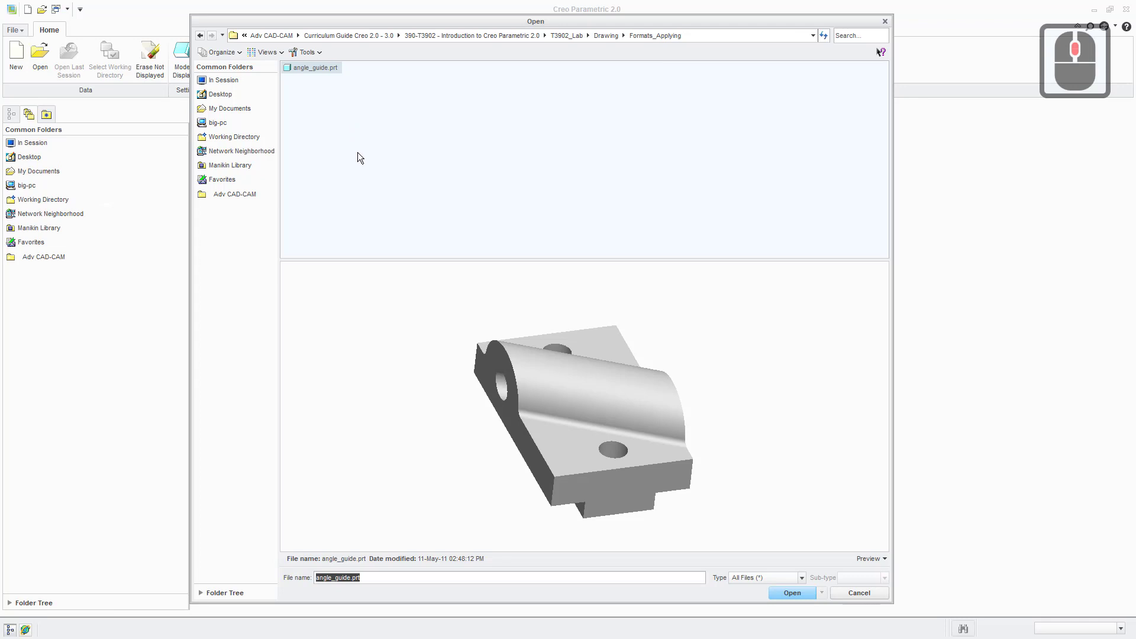
{"action": "left_click", "coordinate": [875, 560]}
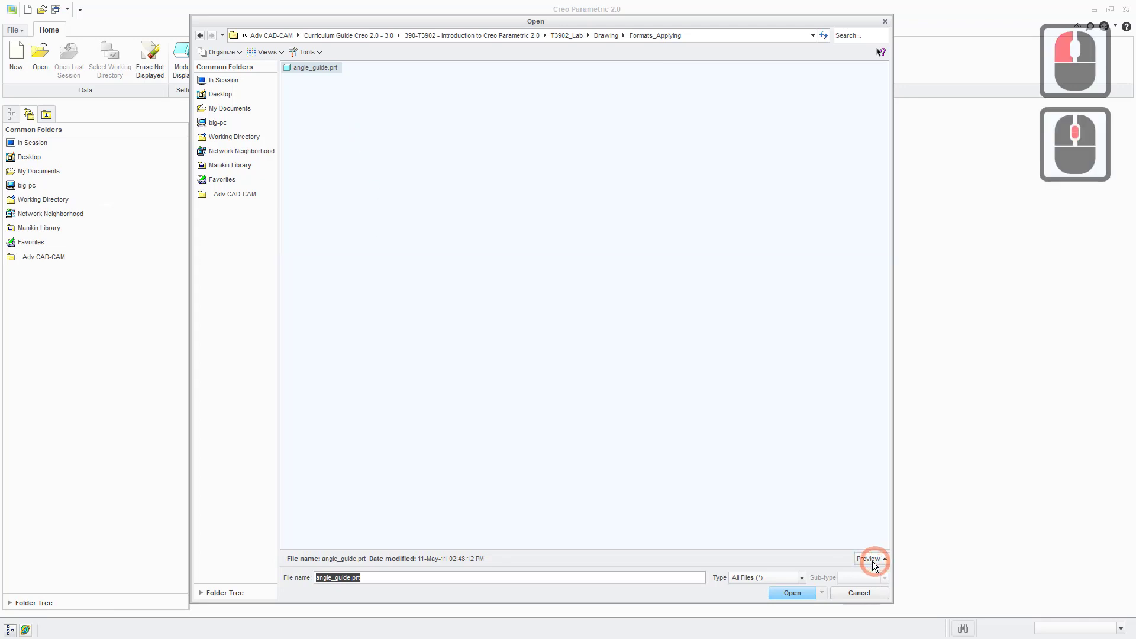
{"action": "left_click", "coordinate": [873, 559]}
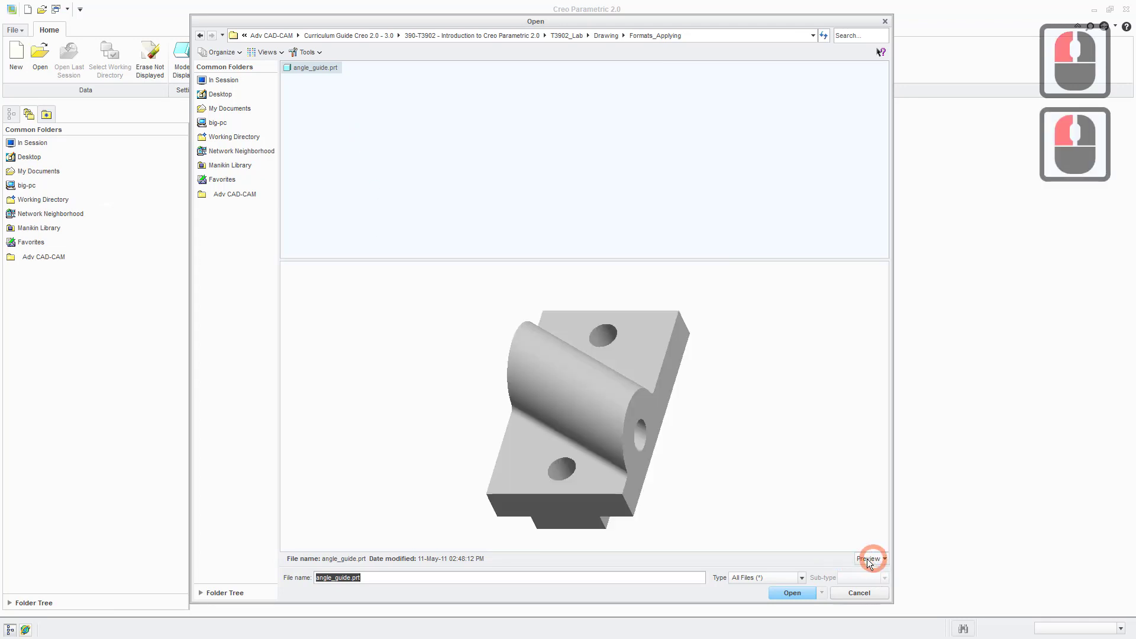
{"action": "middle_click_drag", "start_coordinate": [472, 398], "coordinate": [413, 278]}
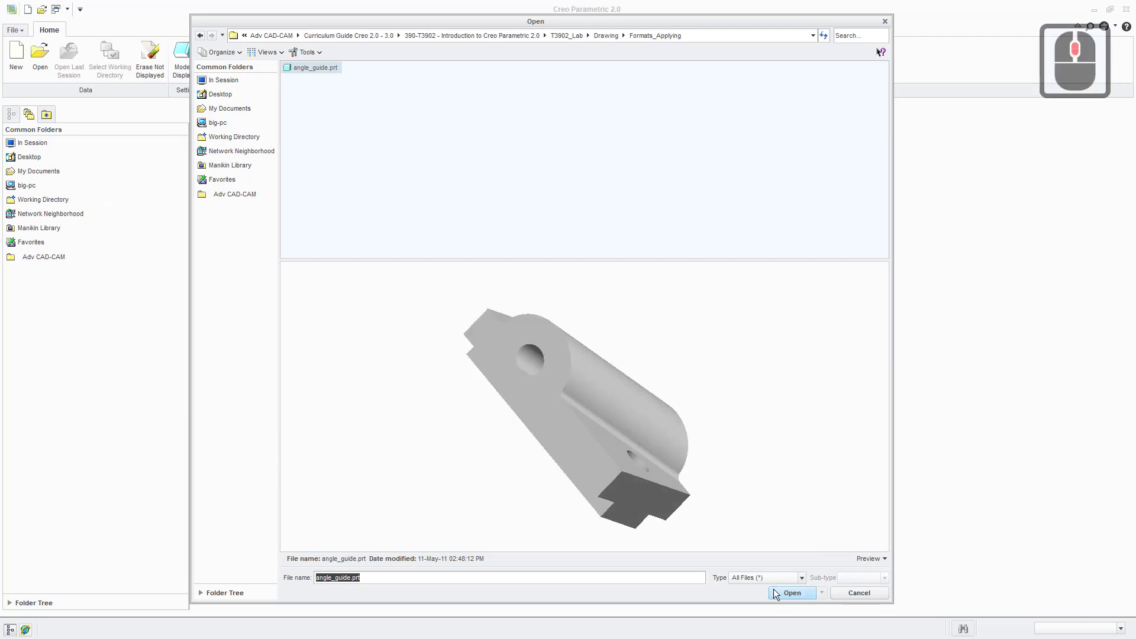
{"action": "left_click", "coordinate": [802, 592]}
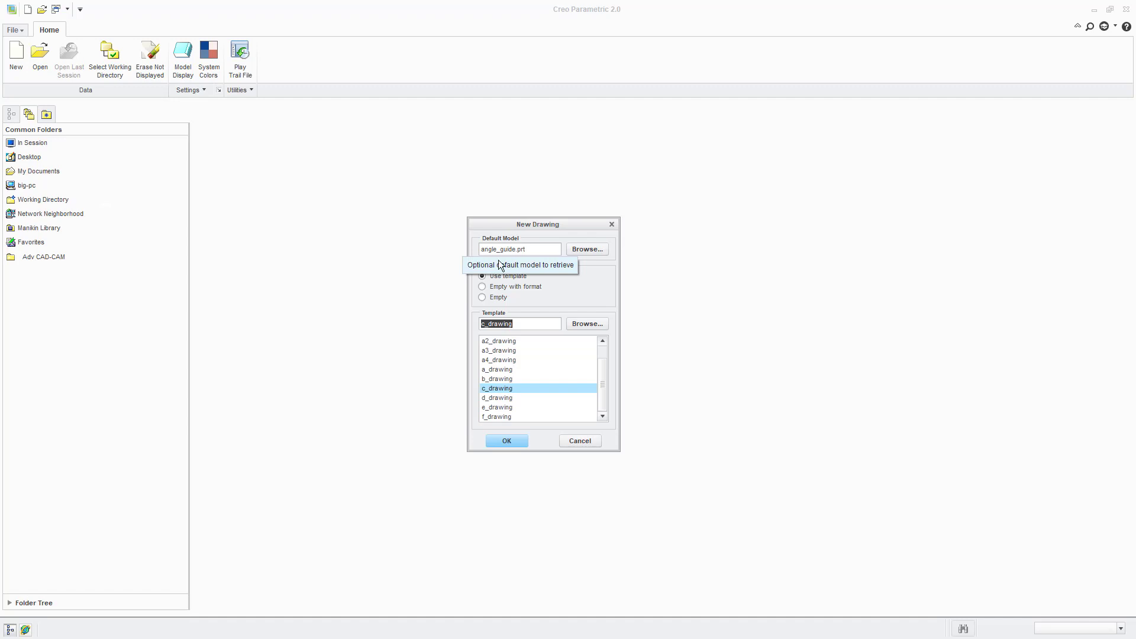
- Specify an empty template with standard size A and create the drawing
{"action": "left_click", "coordinate": [483, 297]}
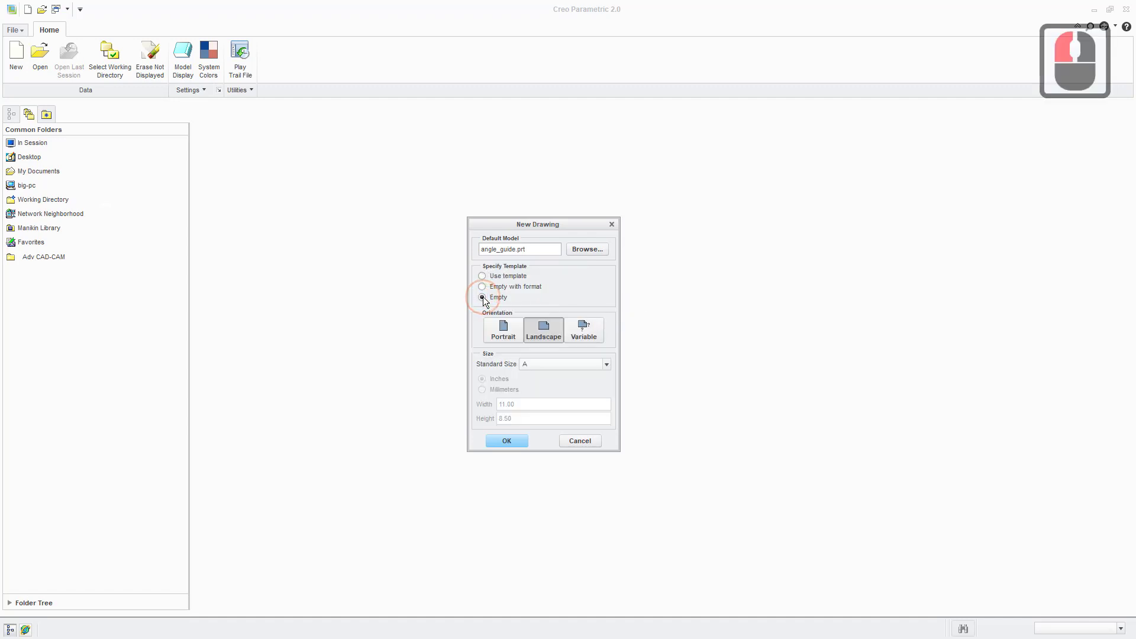
{"action": "left_click", "coordinate": [563, 364]}
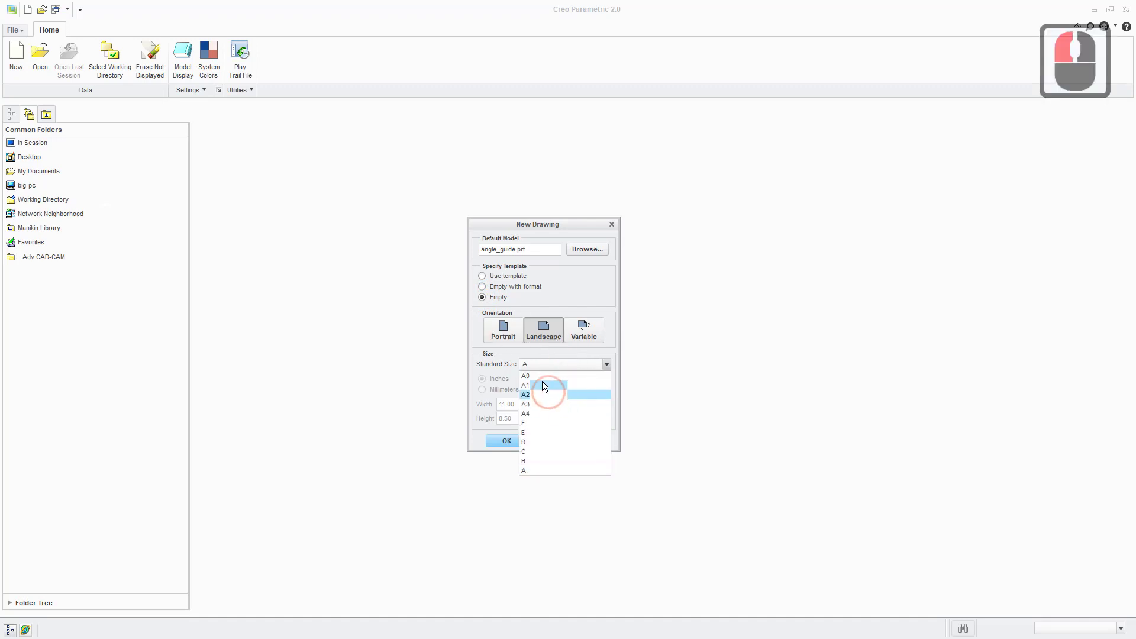
{"action": "left_click", "coordinate": [534, 471]}
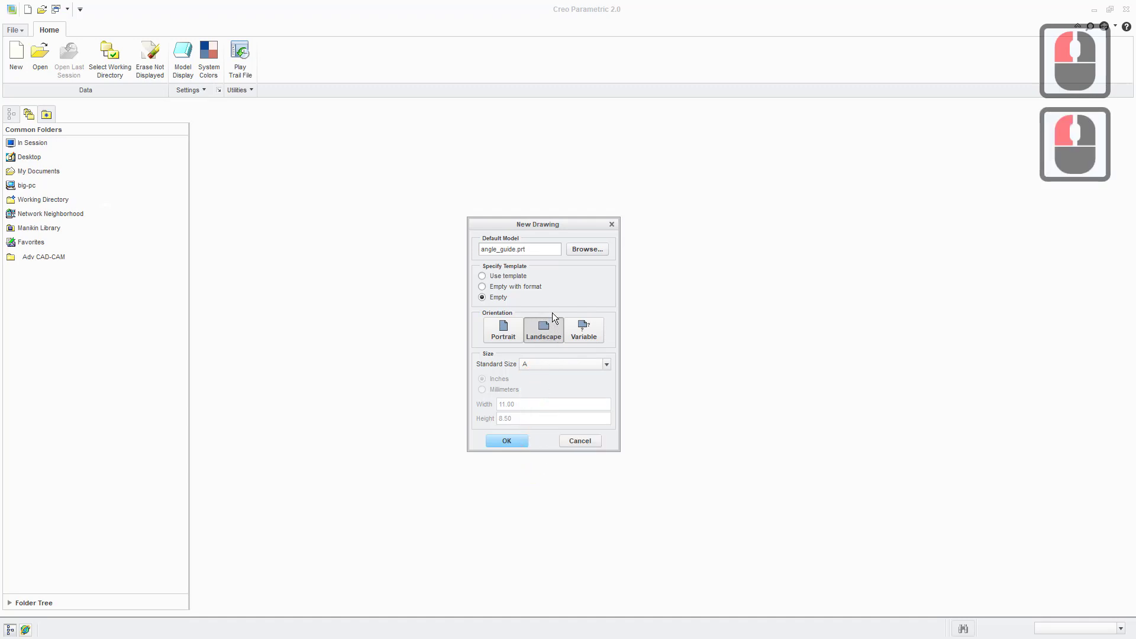
{"action": "left_click", "coordinate": [507, 441]}
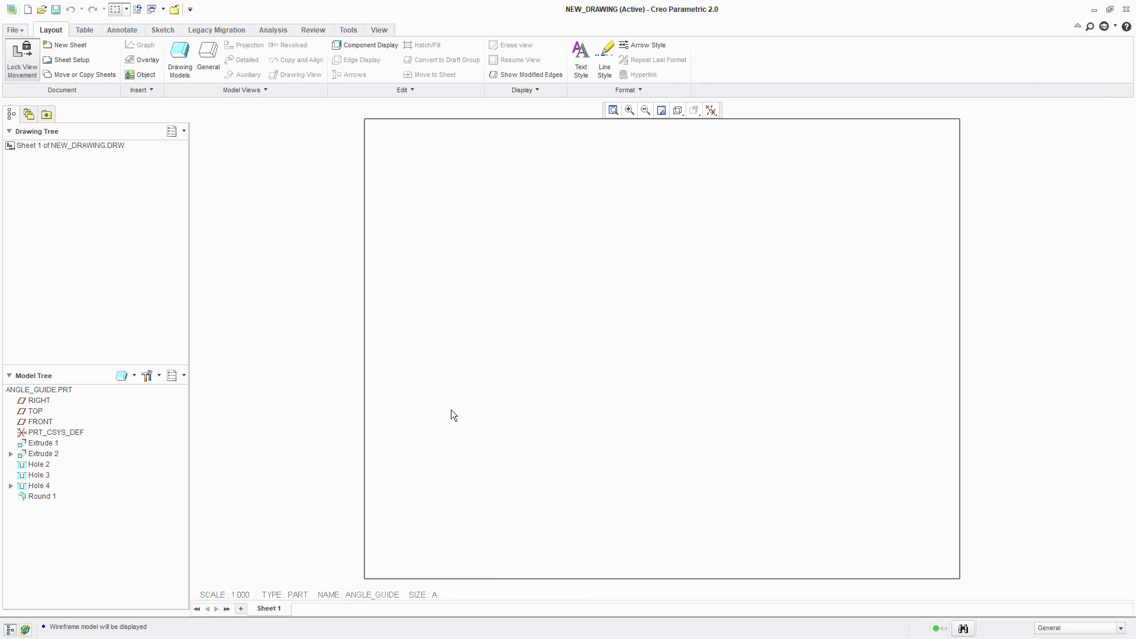
- Open the sheet's scale value for editing and accept it as 1.000
{"action": "double_click", "coordinate": [240, 594]}
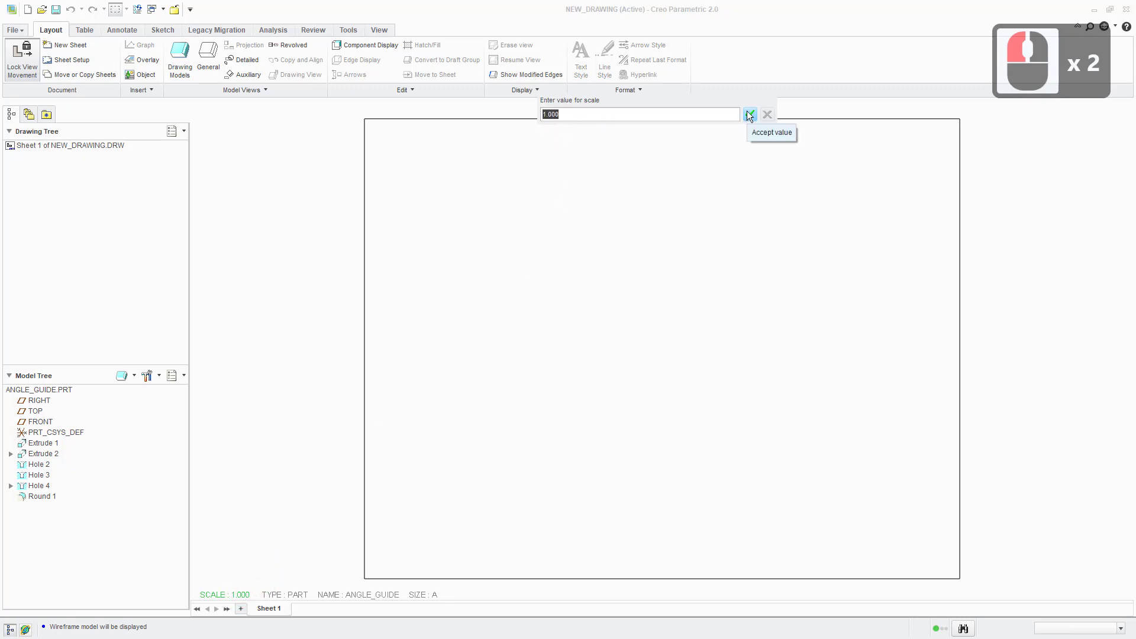
{"action": "left_click", "coordinate": [557, 117]}
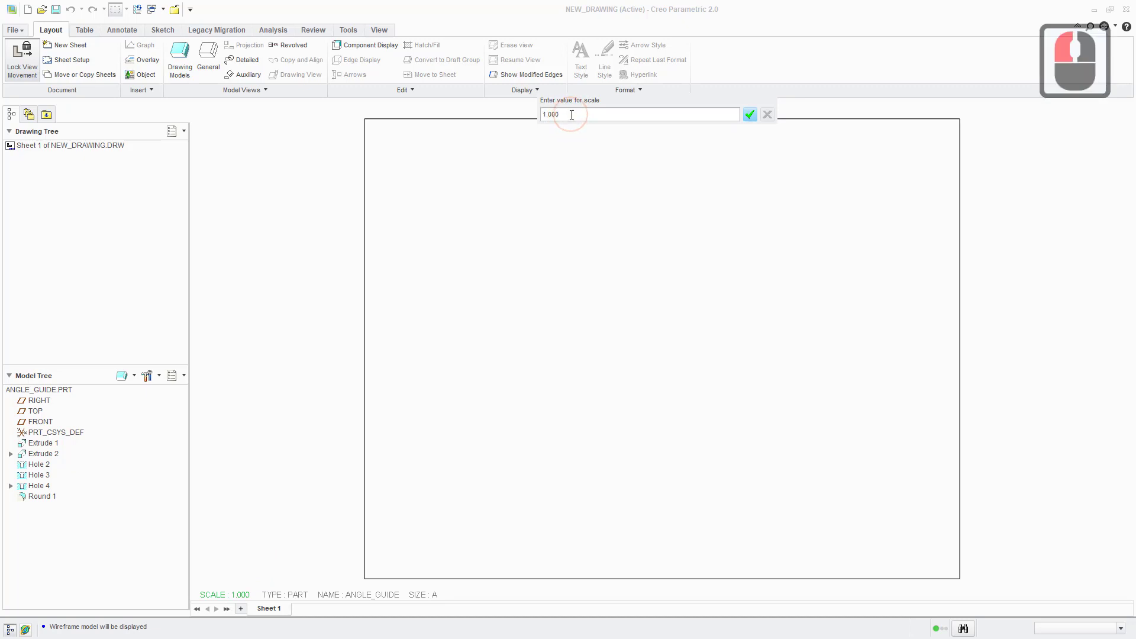
{"action": "left_click_drag", "start_coordinate": [567, 116], "coordinate": [536, 117]}
{"action": "left_click", "coordinate": [563, 115]}
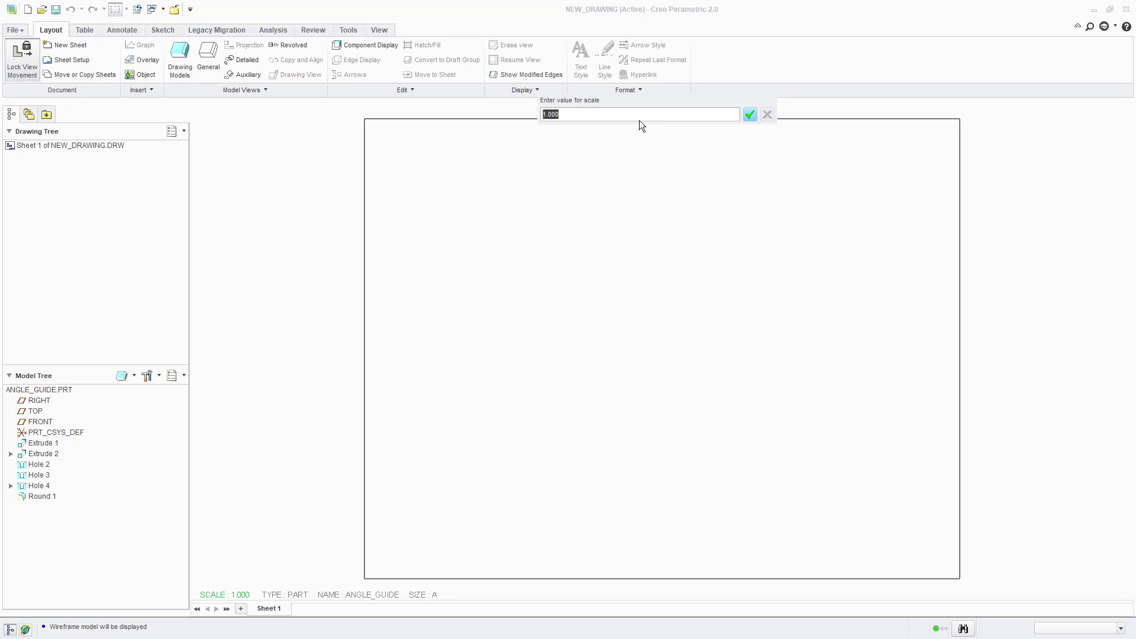
{"action": "left_click", "coordinate": [750, 114]}
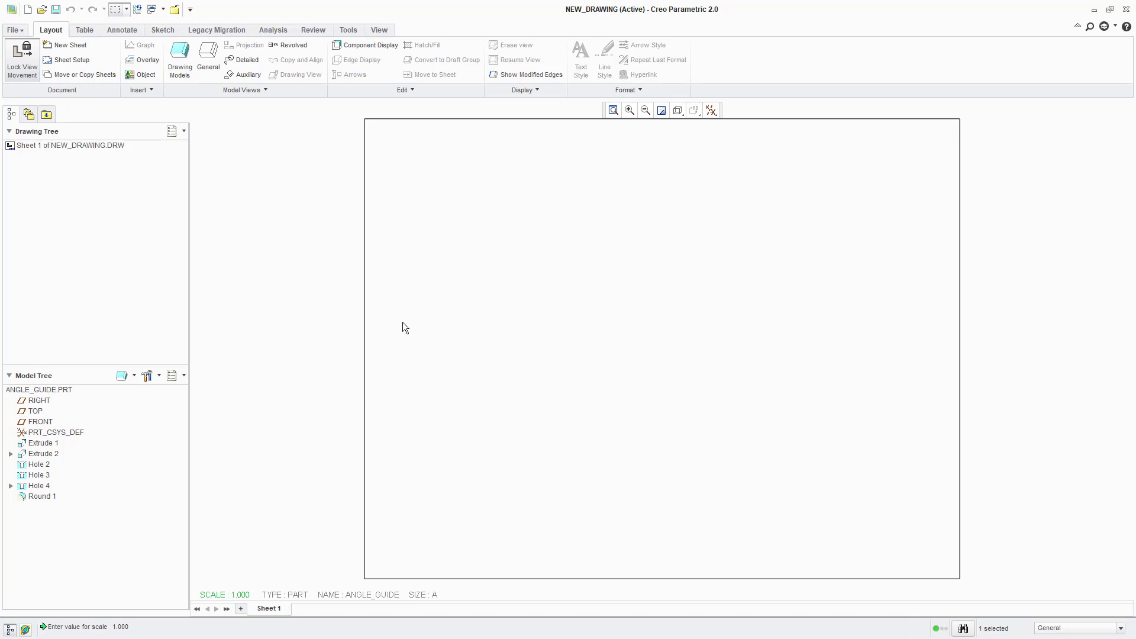
- Change the format of Sheet 1 to C Size in the sheet setup
{"action": "left_click", "coordinate": [65, 59]}
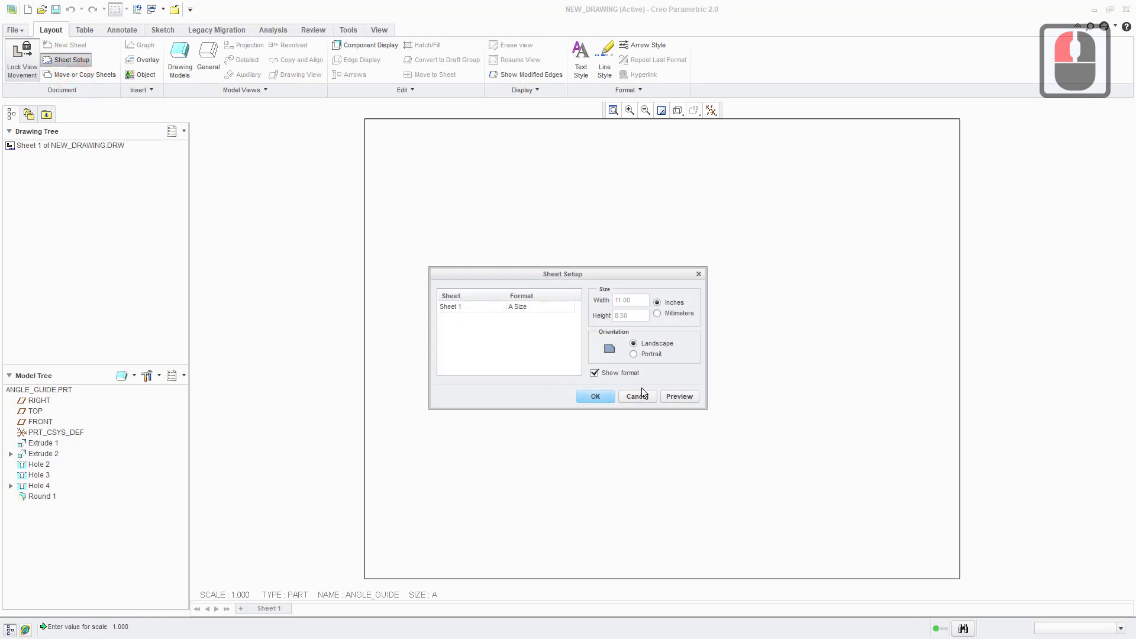
{"action": "left_click", "coordinate": [524, 306]}
{"action": "left_click", "coordinate": [570, 305]}
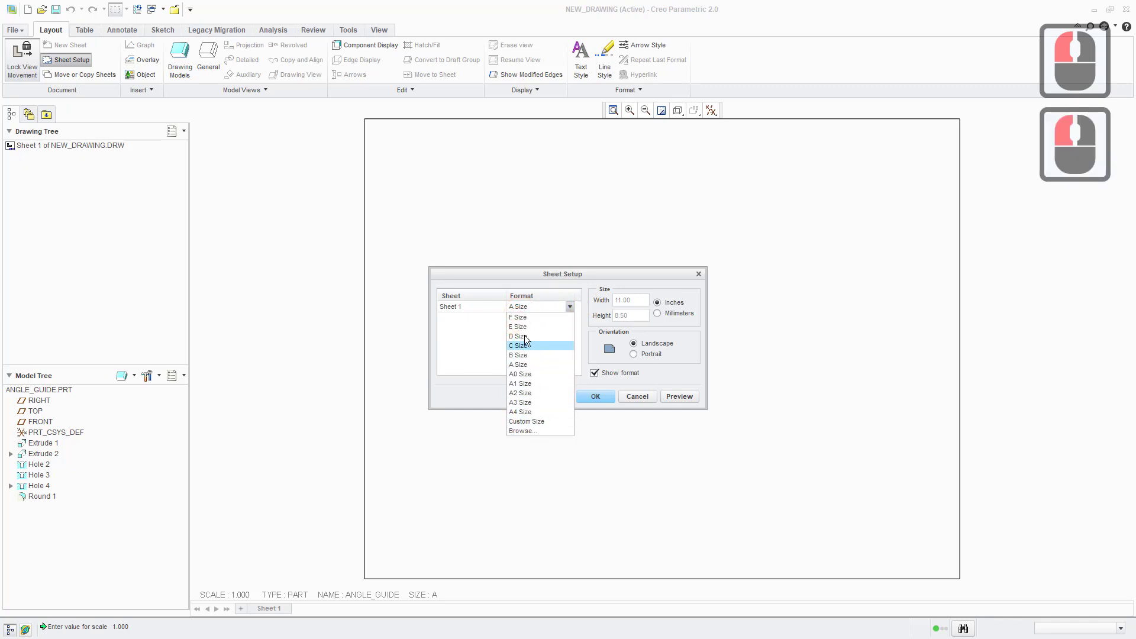
{"action": "left_click", "coordinate": [528, 271]}
{"action": "left_click", "coordinate": [626, 357]}
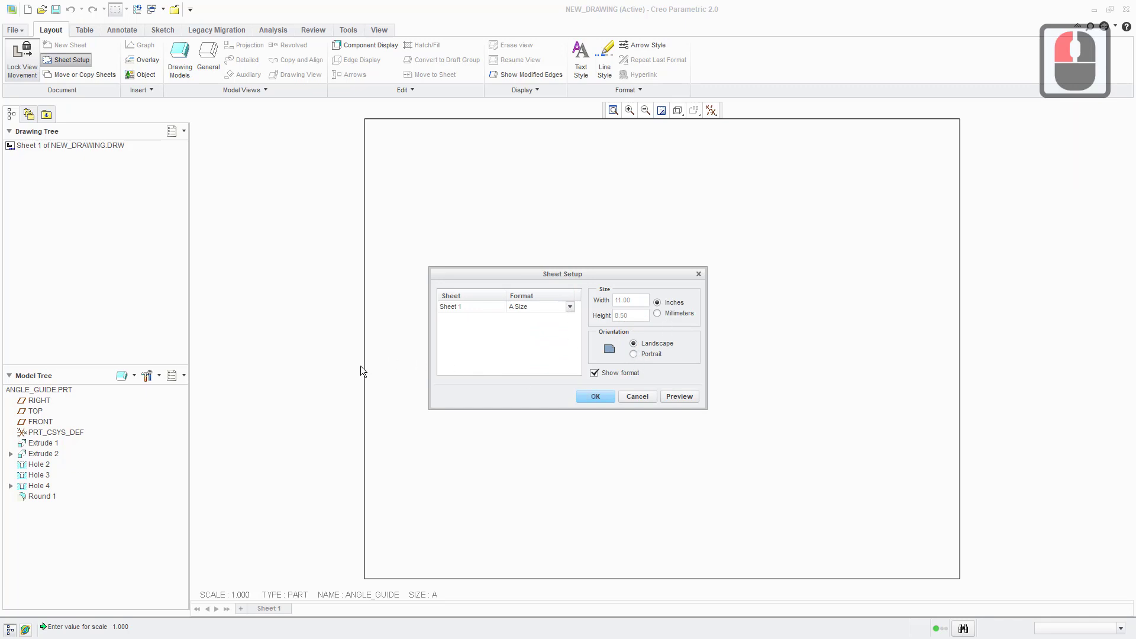
{"action": "left_click", "coordinate": [568, 307]}
{"action": "left_click", "coordinate": [534, 345]}
{"action": "left_click", "coordinate": [602, 395]}
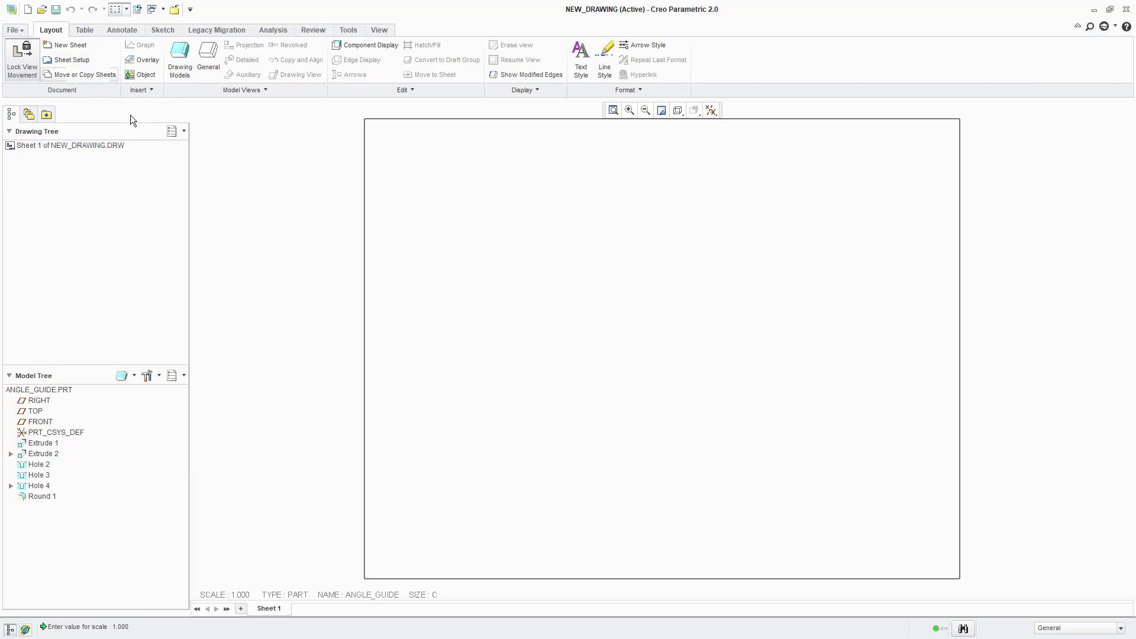
- Choose c_format_generic.frm from the working directory as Sheet 1's format in the sheet setup
{"action": "double_click", "coordinate": [424, 595]}
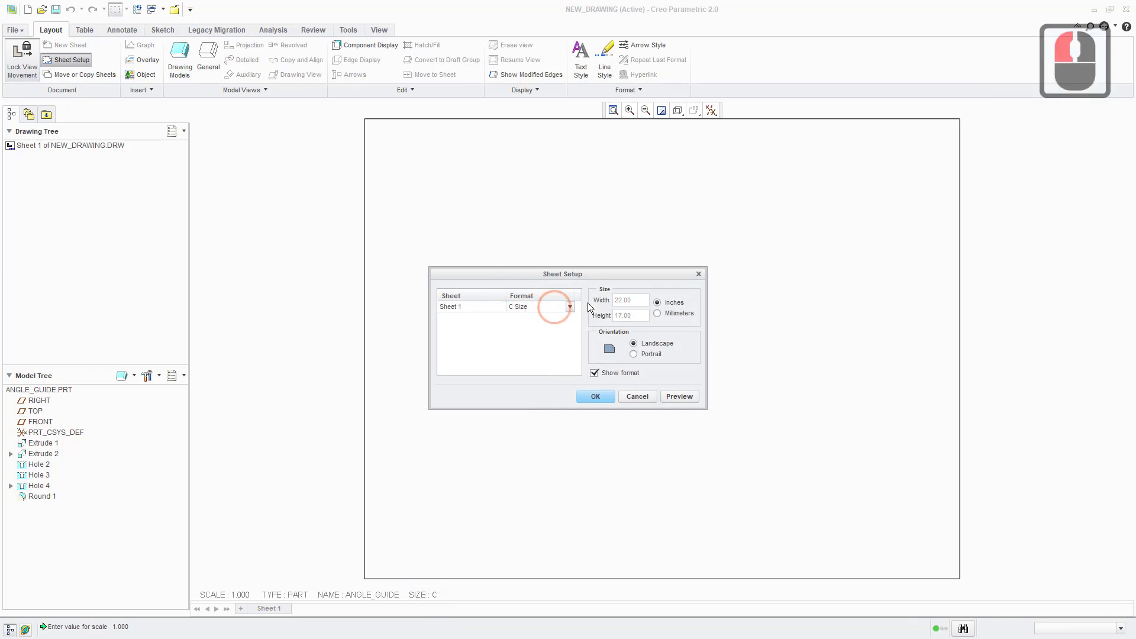
{"action": "left_click", "coordinate": [569, 306]}
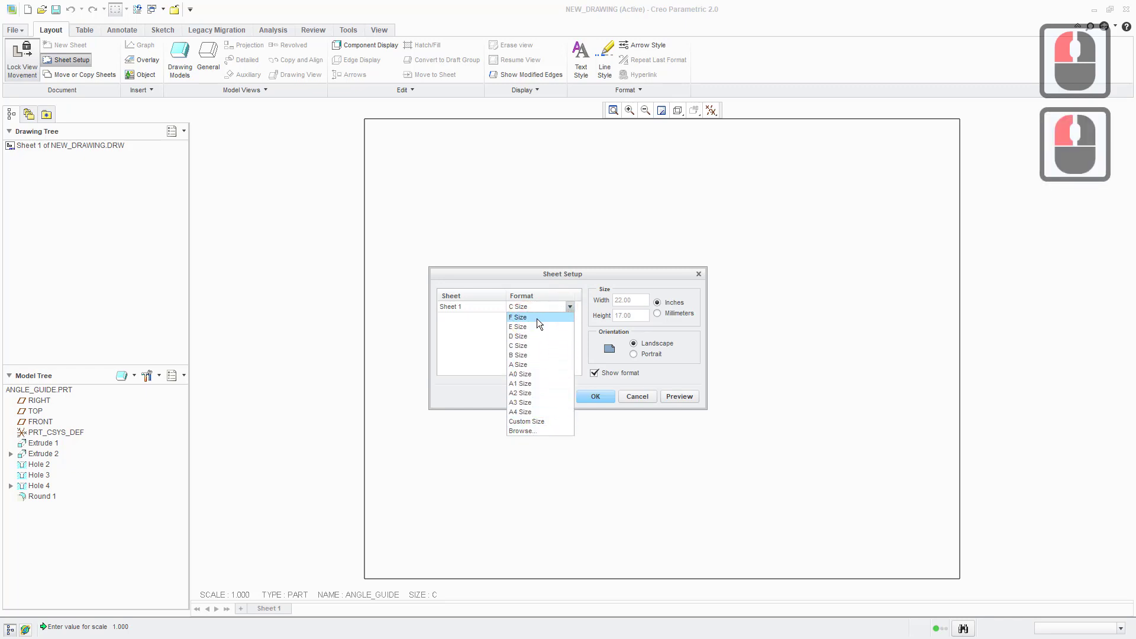
{"action": "left_click", "coordinate": [533, 432]}
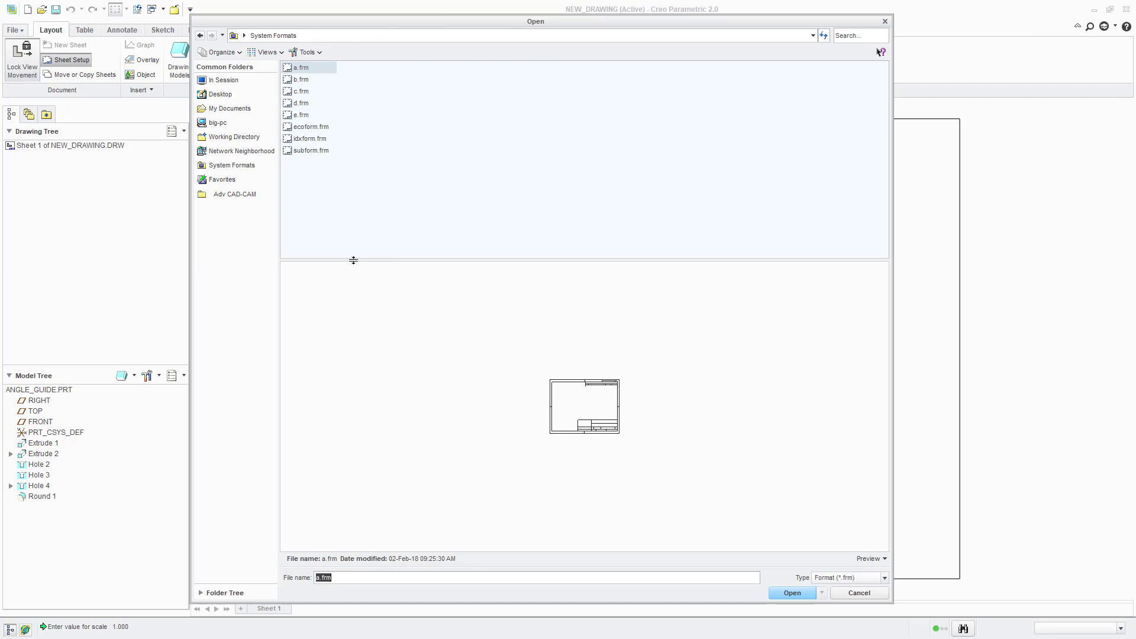
{"action": "left_click", "coordinate": [225, 141]}
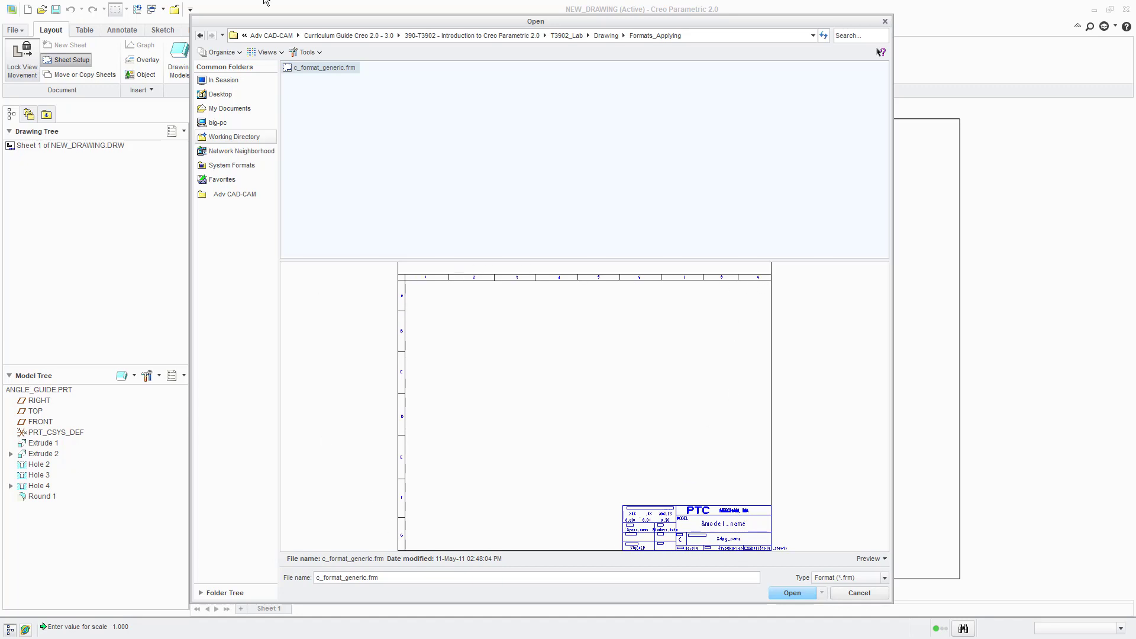
{"action": "left_click", "coordinate": [325, 67]}
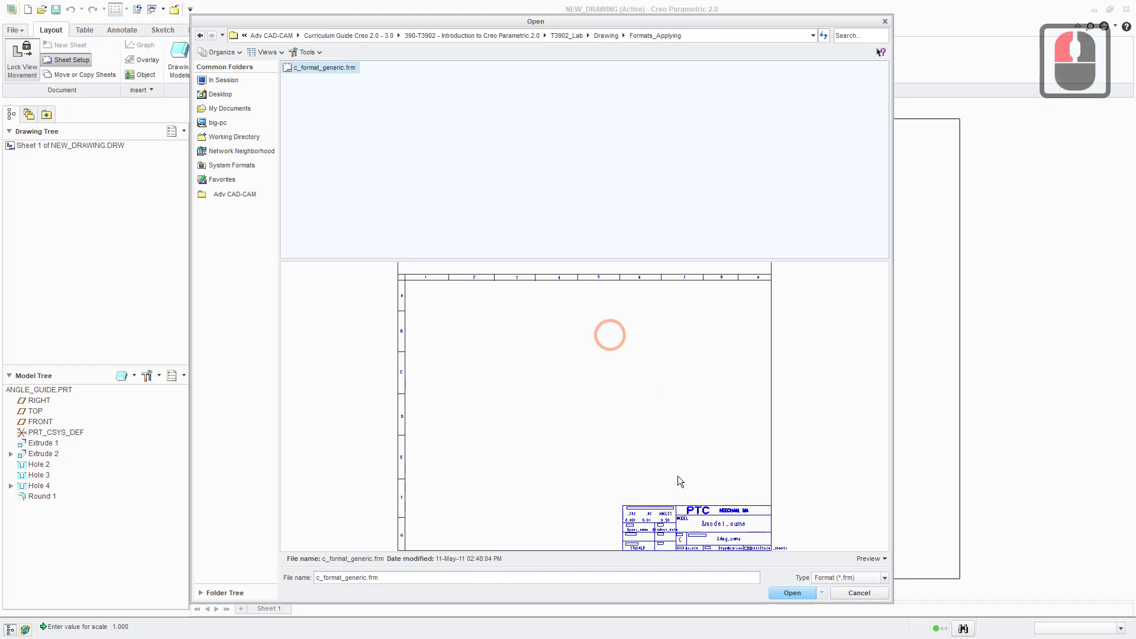
{"action": "left_click", "coordinate": [796, 594]}
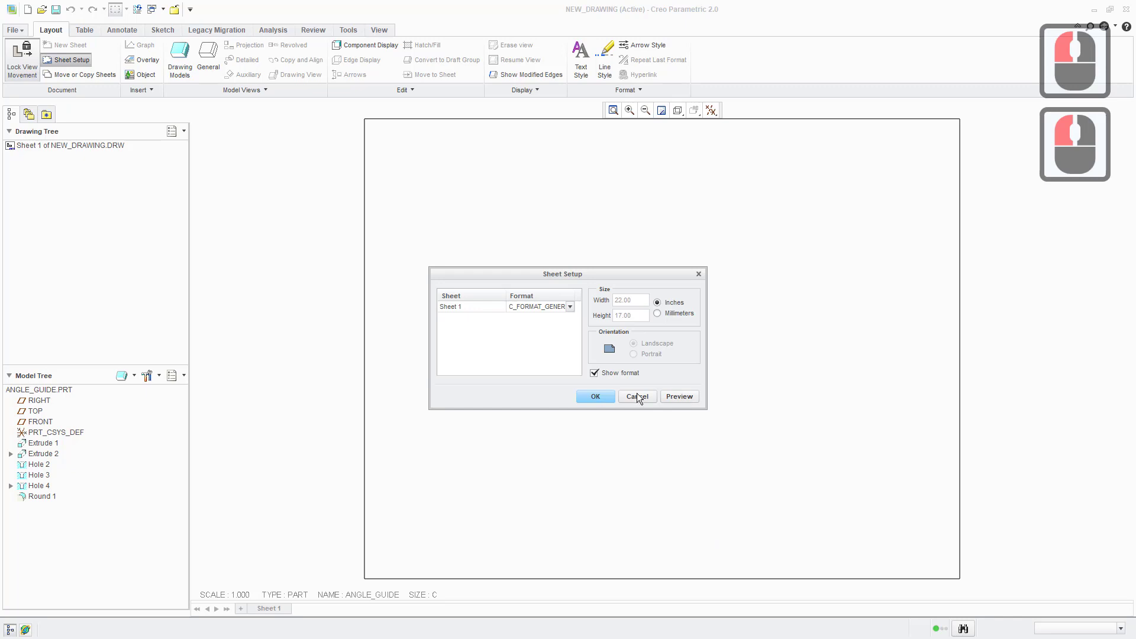
- Preview the new format, enter the drafter's initials for the your_name parameter, and apply the sheet setup
{"action": "left_click", "coordinate": [684, 398]}
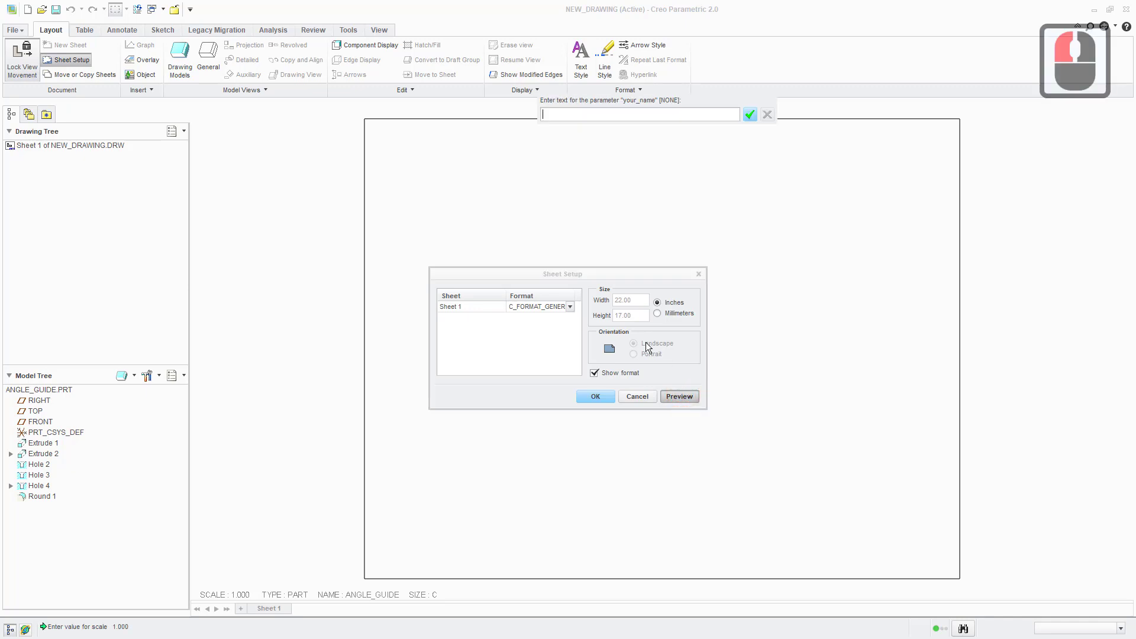
{"action": "left_click", "coordinate": [603, 115]}
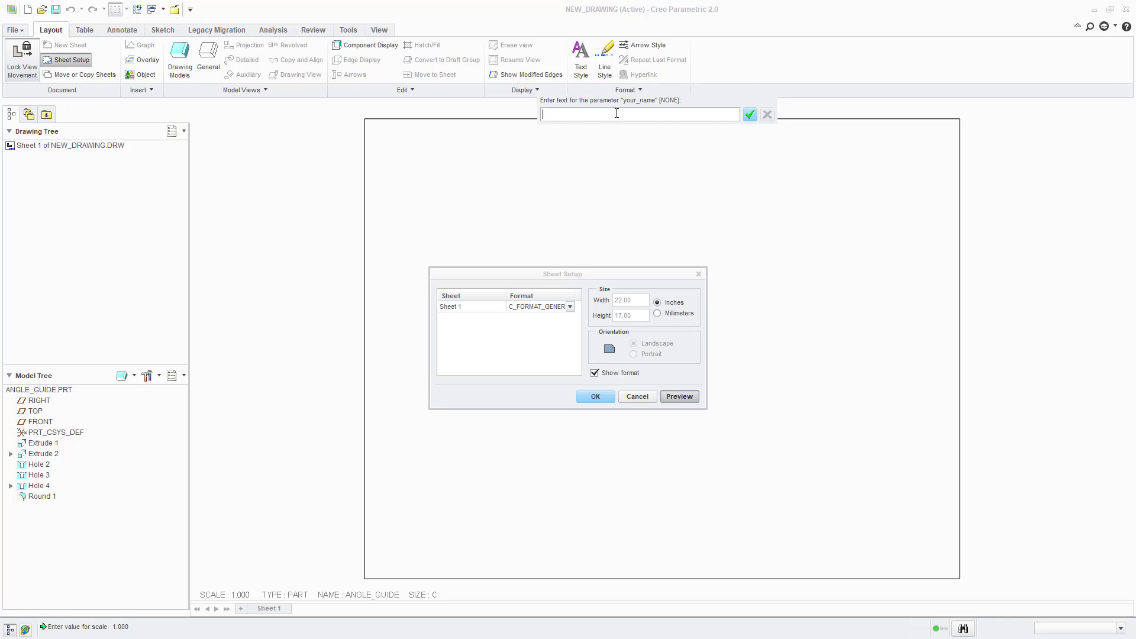
{"action": "left_click", "coordinate": [561, 113]}
{"action": "type", "text": "CW"}
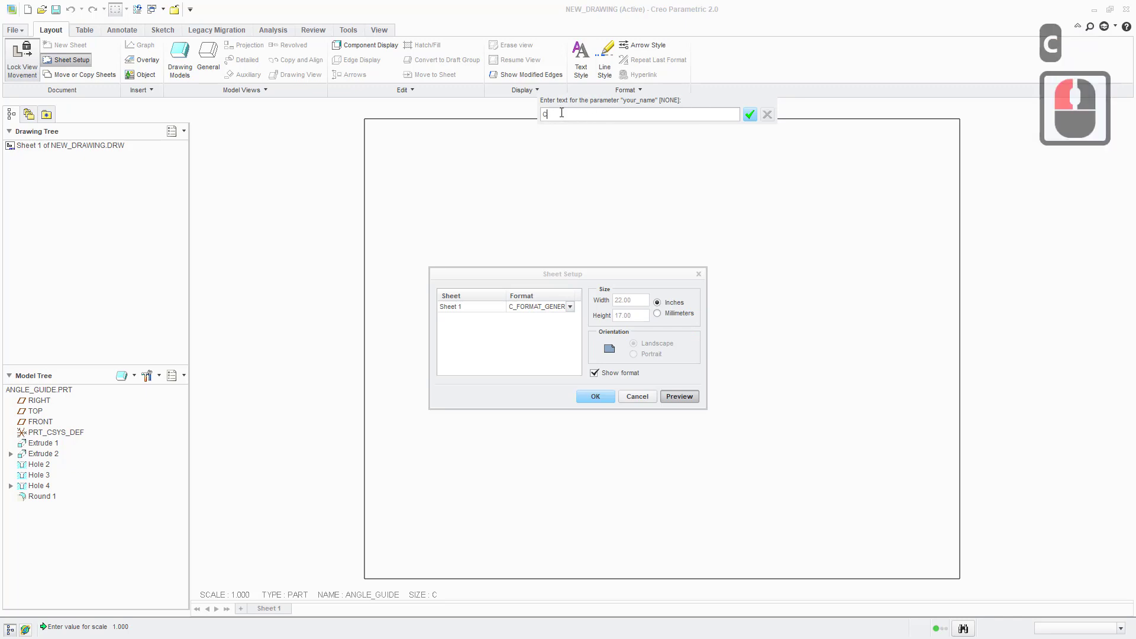
{"action": "left_click", "coordinate": [750, 115]}
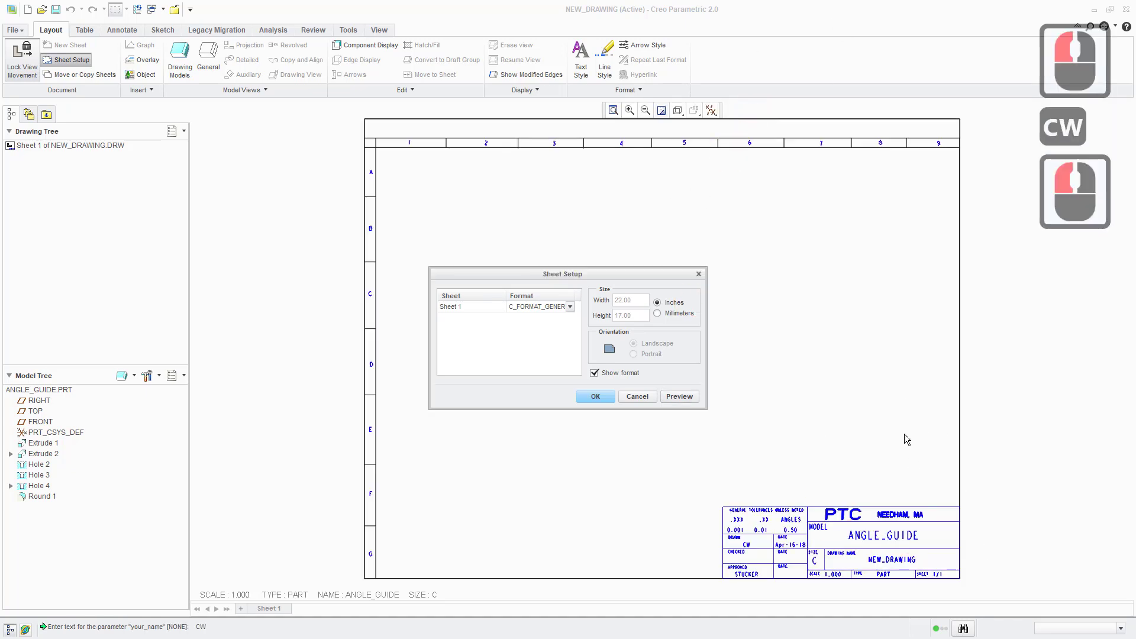
{"action": "left_click", "coordinate": [595, 398]}
- Examine the title block's tolerance, drawn-by, date, model name, size and scale entries up close
{"action": "scroll", "coordinate": [754, 570], "scroll_direction": "up", "scroll_amount": 6}
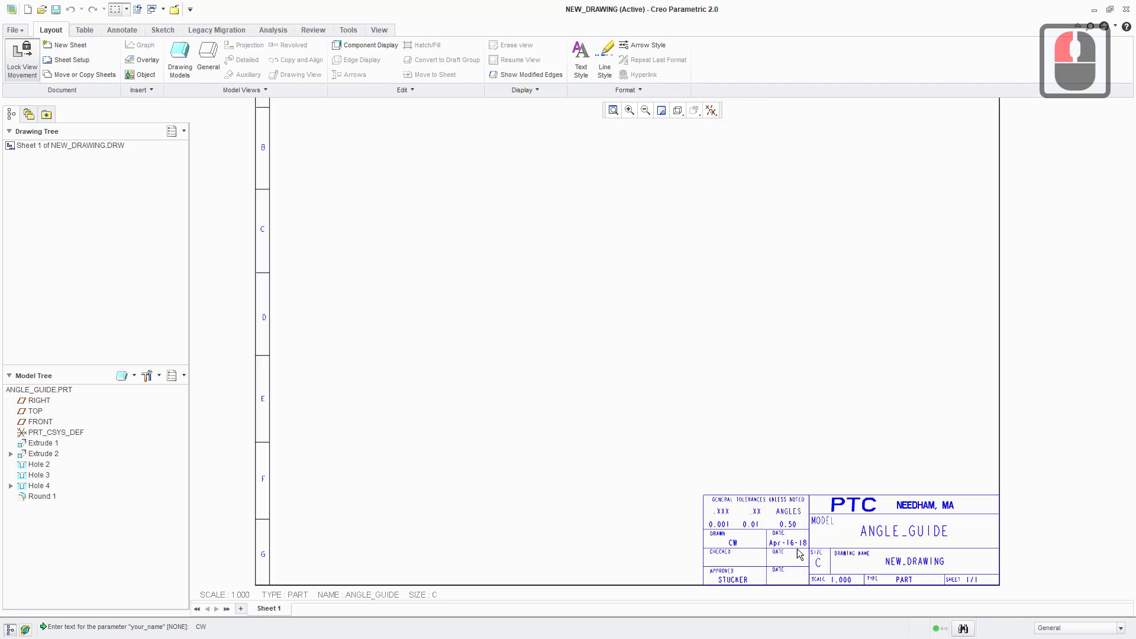
{"action": "scroll", "coordinate": [754, 570], "scroll_direction": "up", "scroll_amount": 4}
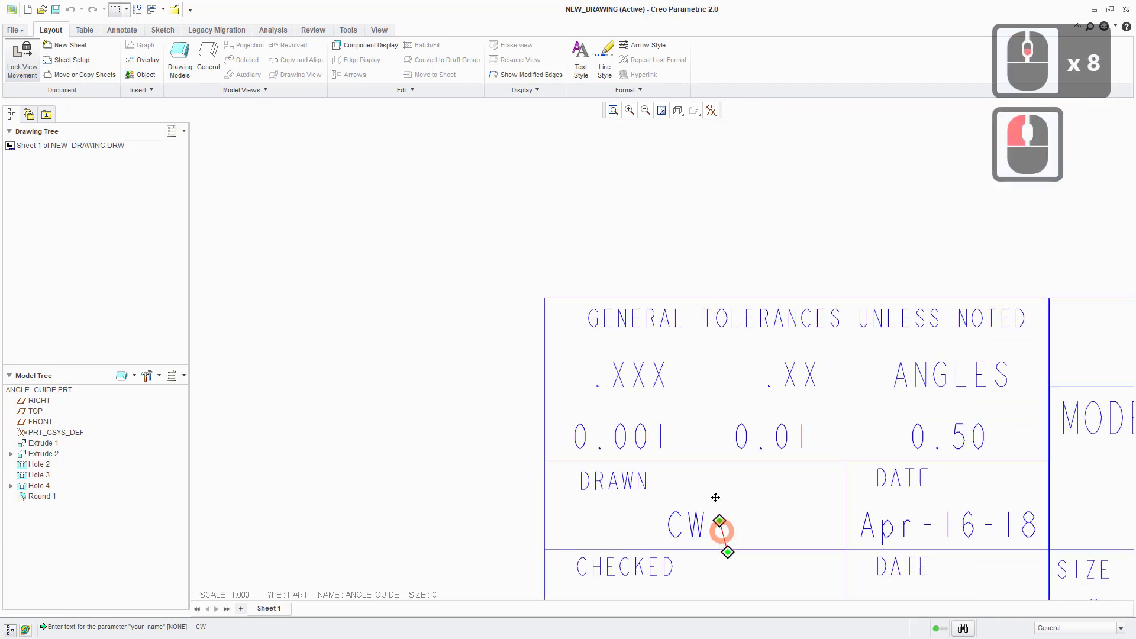
{"action": "middle_click_drag", "start_coordinate": [718, 525], "coordinate": [658, 415]}
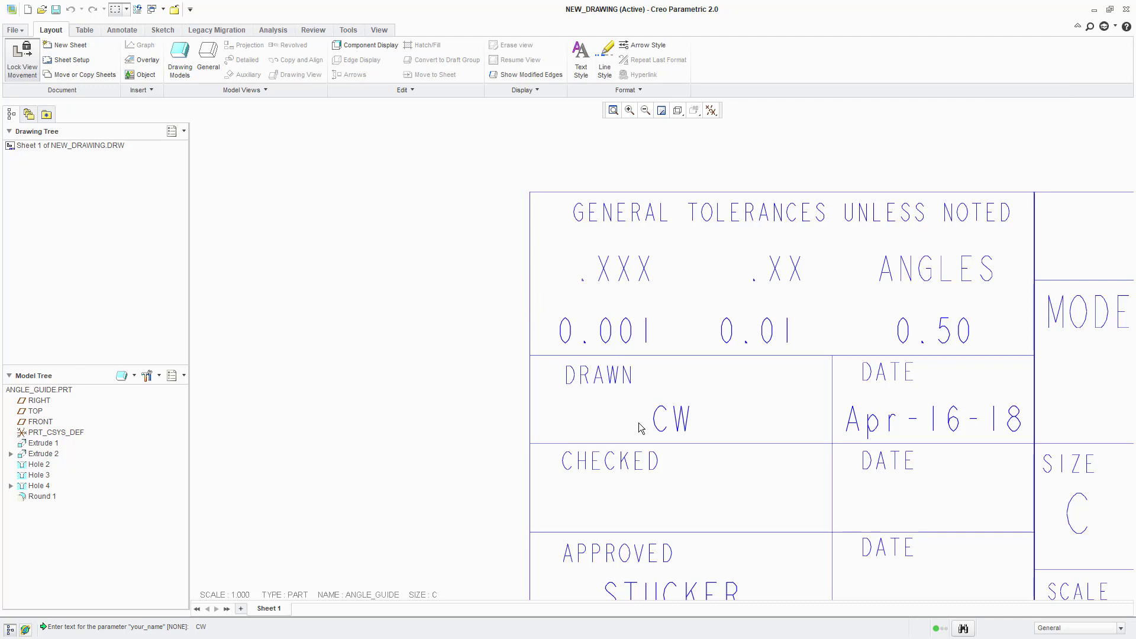
{"action": "scroll", "coordinate": [630, 448], "scroll_direction": "down", "scroll_amount": 8}
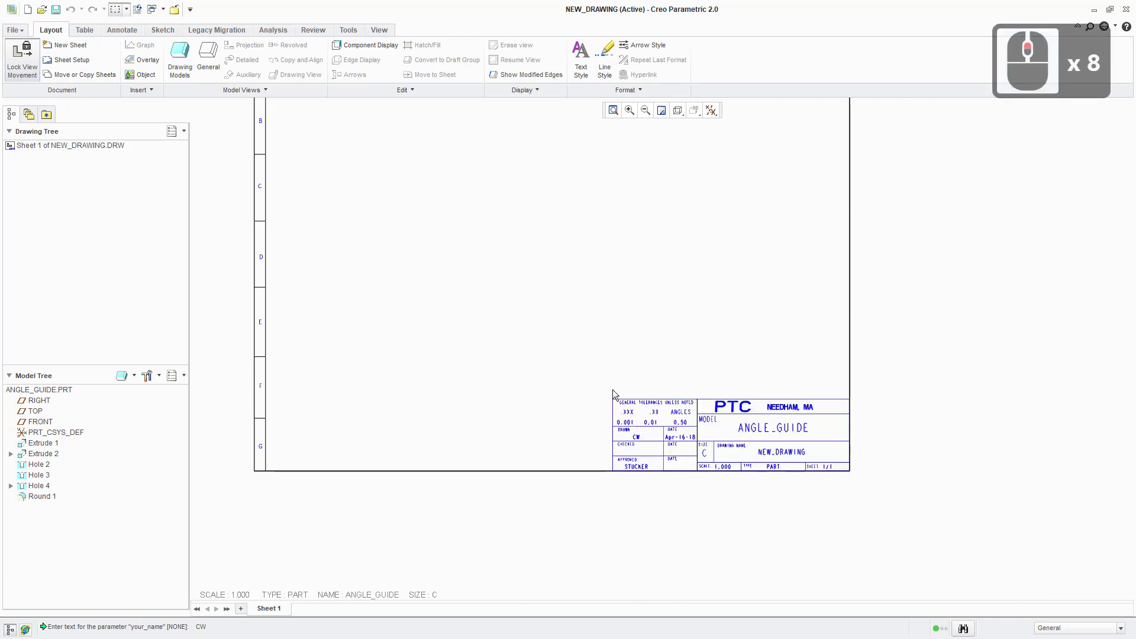
{"action": "mouse_move", "coordinate": [544, 322]}
{"action": "middle_mouse_down"}
{"action": "mouse_move", "coordinate": [559, 393]}
{"action": "mouse_move", "coordinate": [580, 403]}
{"action": "middle_mouse_up"}
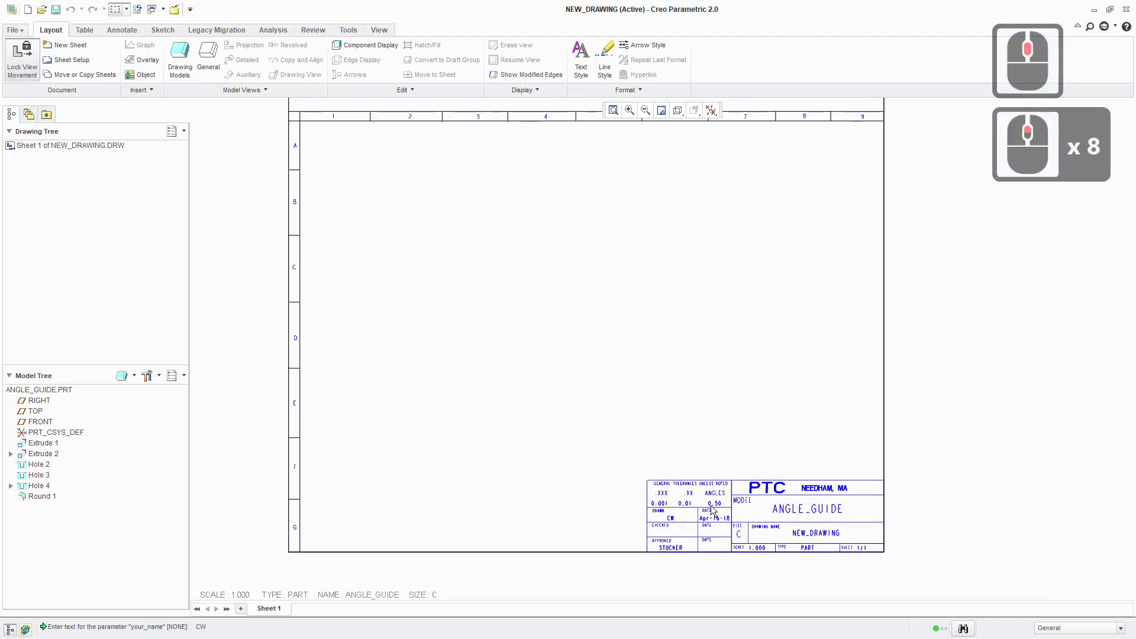
{"action": "scroll", "coordinate": [712, 503], "scroll_direction": "up", "scroll_amount": 3}
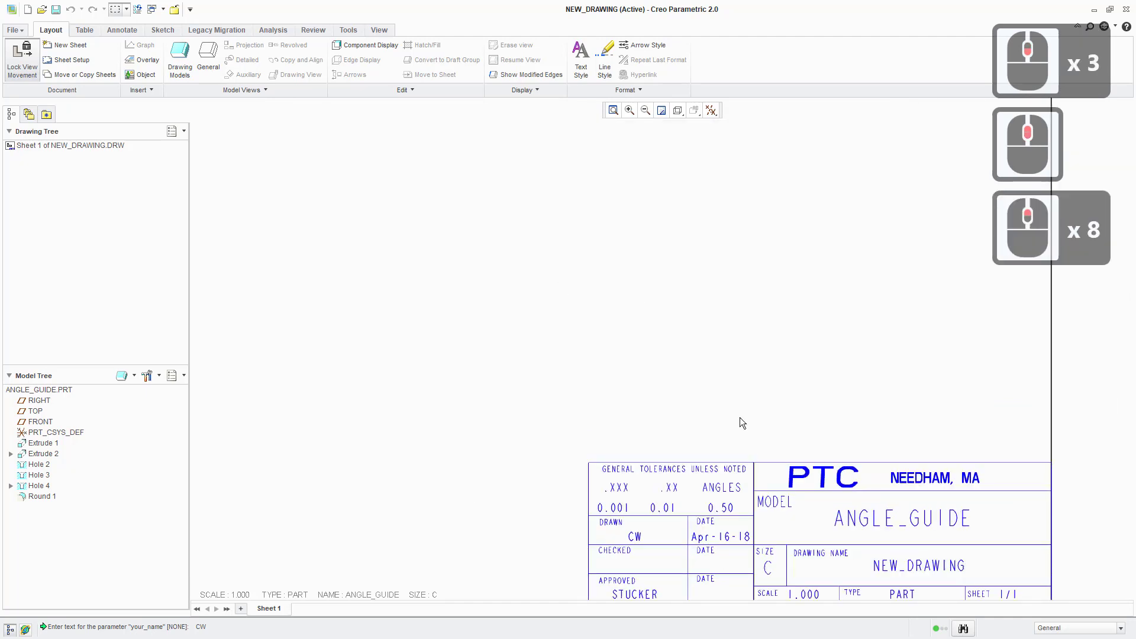
{"action": "scroll", "coordinate": [727, 497], "scroll_direction": "up", "scroll_amount": 2}
{"action": "middle_click_drag", "start_coordinate": [731, 501], "coordinate": [721, 368]}
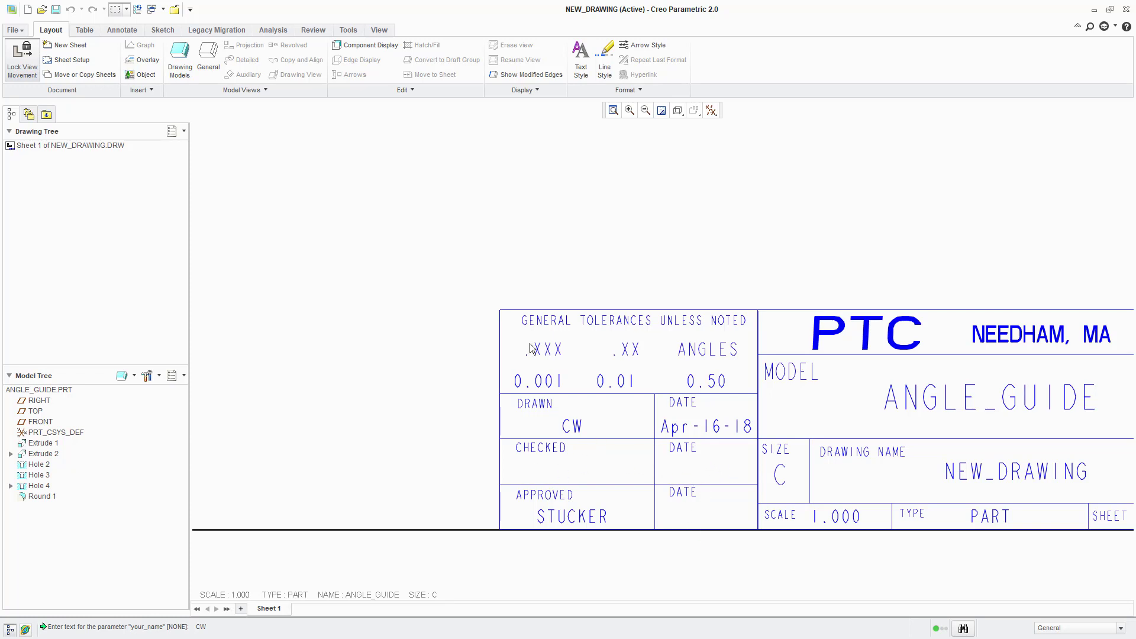
{"action": "scroll", "coordinate": [481, 211], "scroll_direction": "up", "scroll_amount": 3}
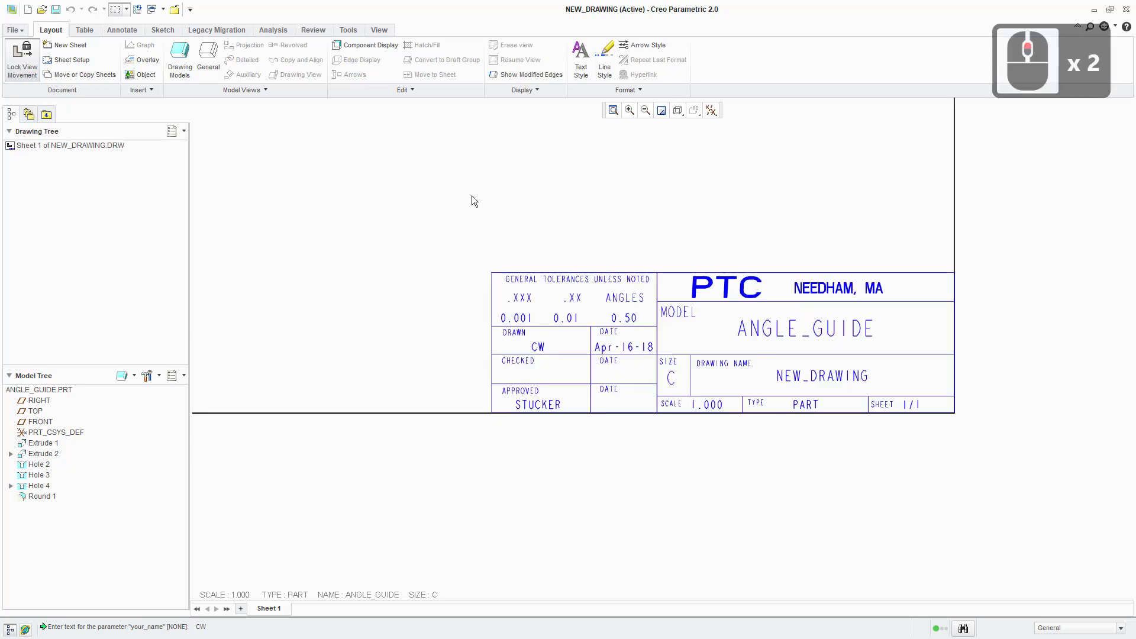
- Review the drawing's parameters with the Name column widened to show full names, and leave without changes
{"action": "left_click", "coordinate": [348, 30]}
{"action": "left_click", "coordinate": [180, 44]}
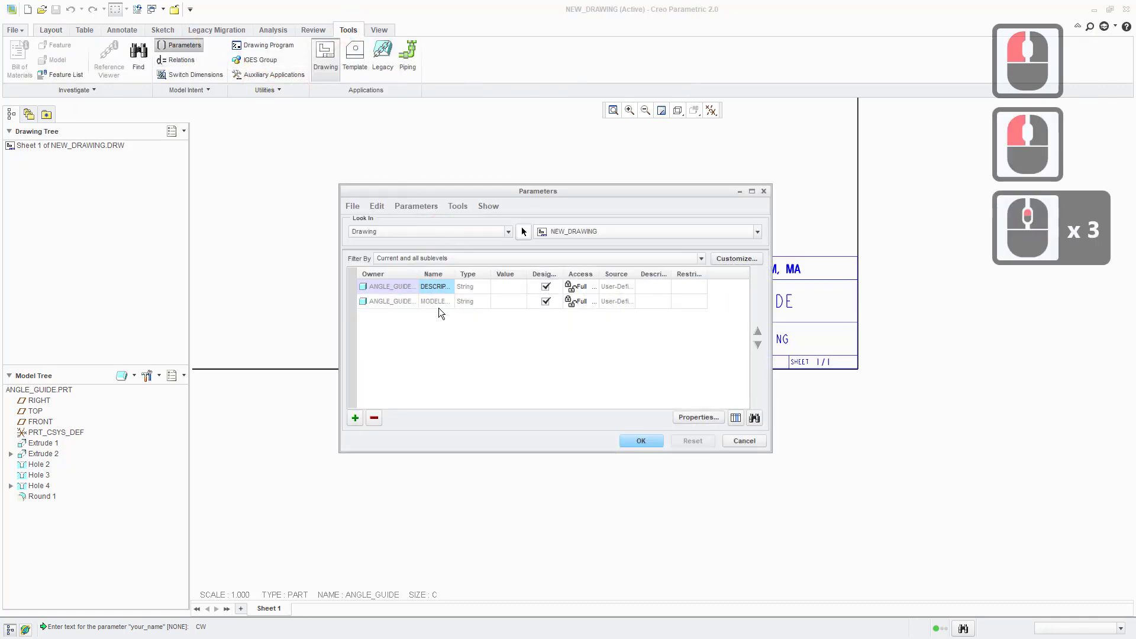
{"action": "left_click_drag", "start_coordinate": [456, 272], "coordinate": [506, 273]}
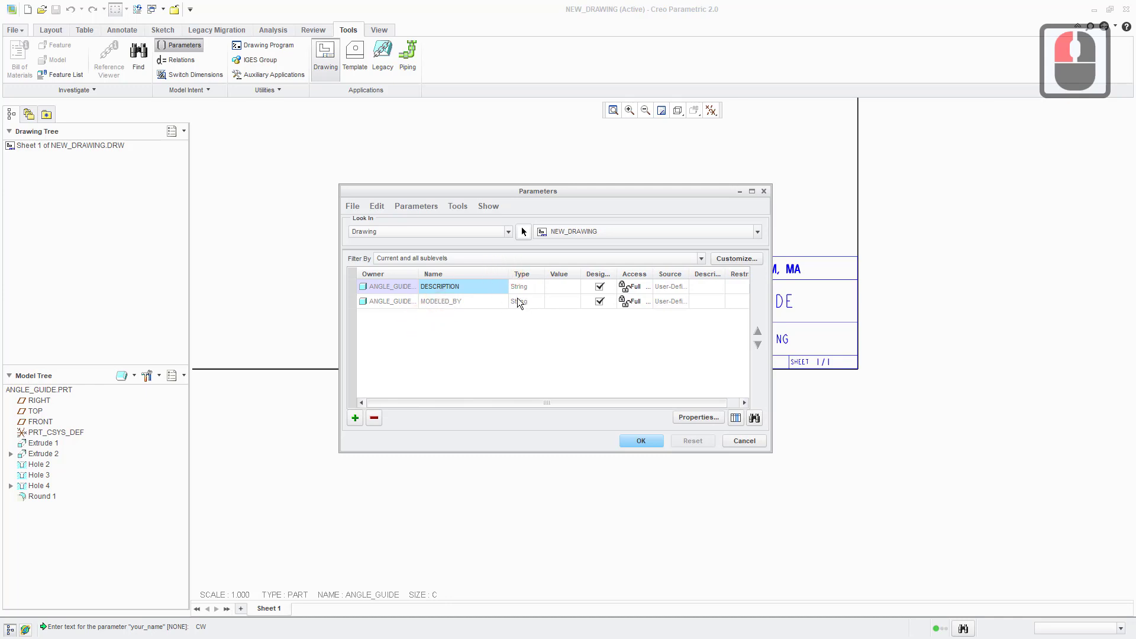
{"action": "left_click", "coordinate": [670, 302]}
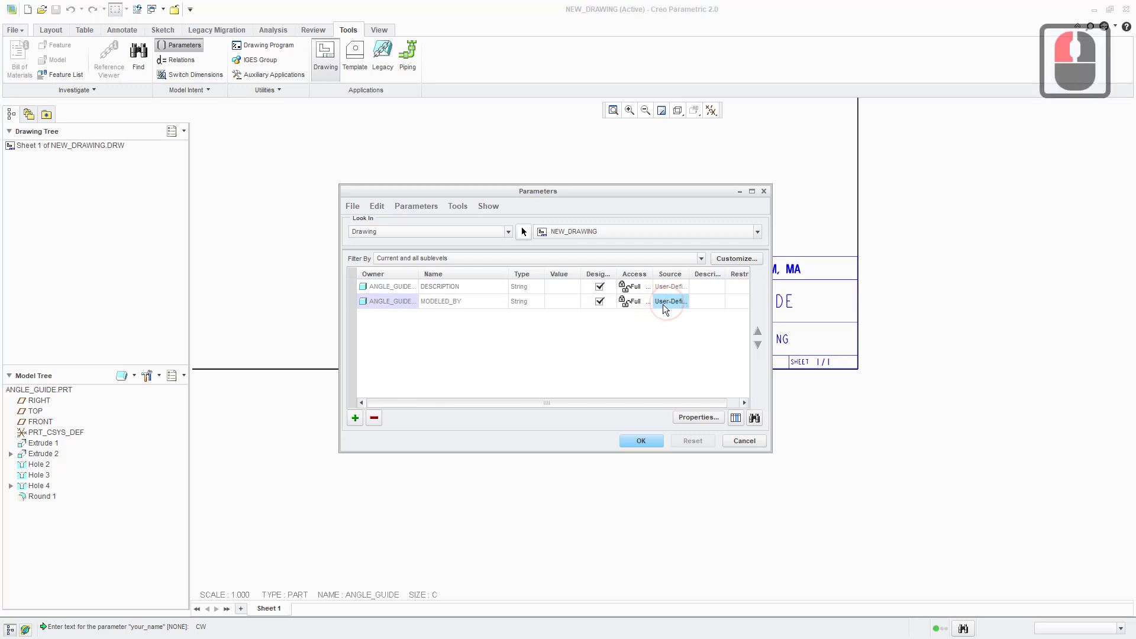
{"action": "left_click", "coordinate": [744, 441]}
- Select the ANGLE_GUIDE.PRT part at the root of the model tree
{"action": "scroll", "coordinate": [445, 236], "scroll_direction": "up", "scroll_amount": 5}
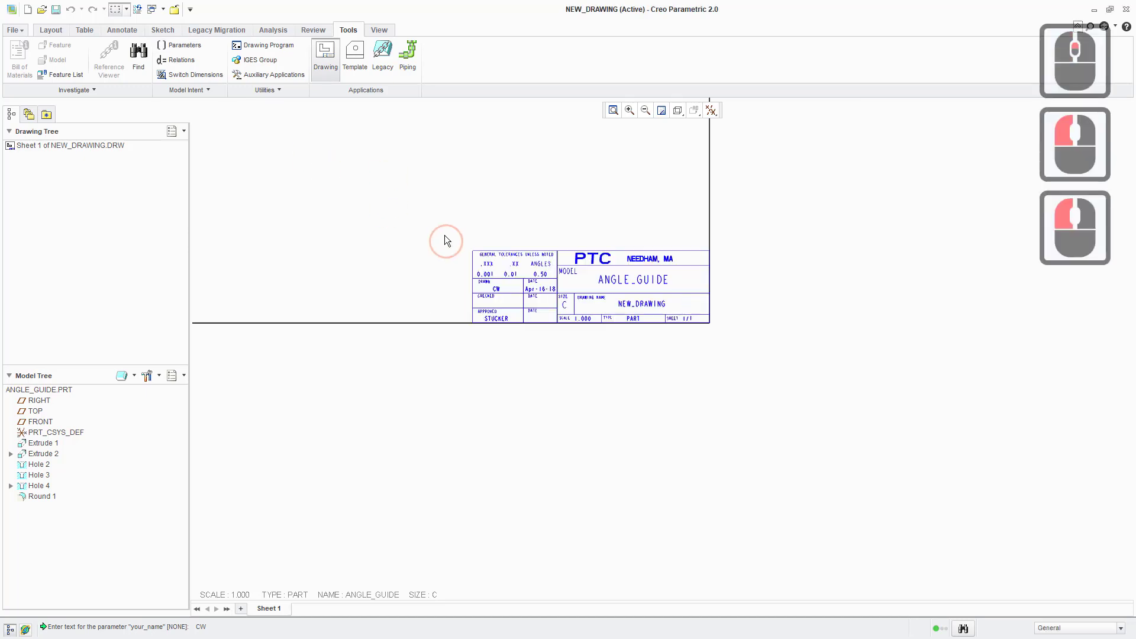
{"action": "middle_click_drag", "start_coordinate": [394, 189], "coordinate": [460, 339]}
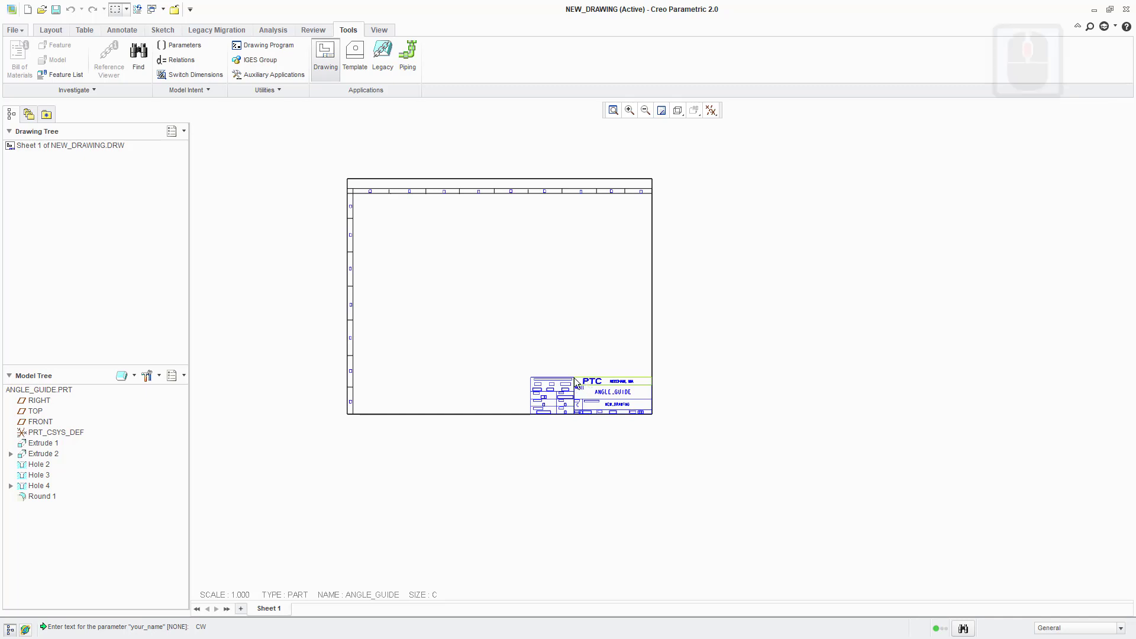
{"action": "scroll", "coordinate": [506, 333], "scroll_direction": "down", "scroll_amount": 2}
{"action": "scroll", "coordinate": [503, 333], "scroll_direction": "up", "scroll_amount": 1}
{"action": "middle_click_drag", "start_coordinate": [482, 279], "coordinate": [515, 310]}
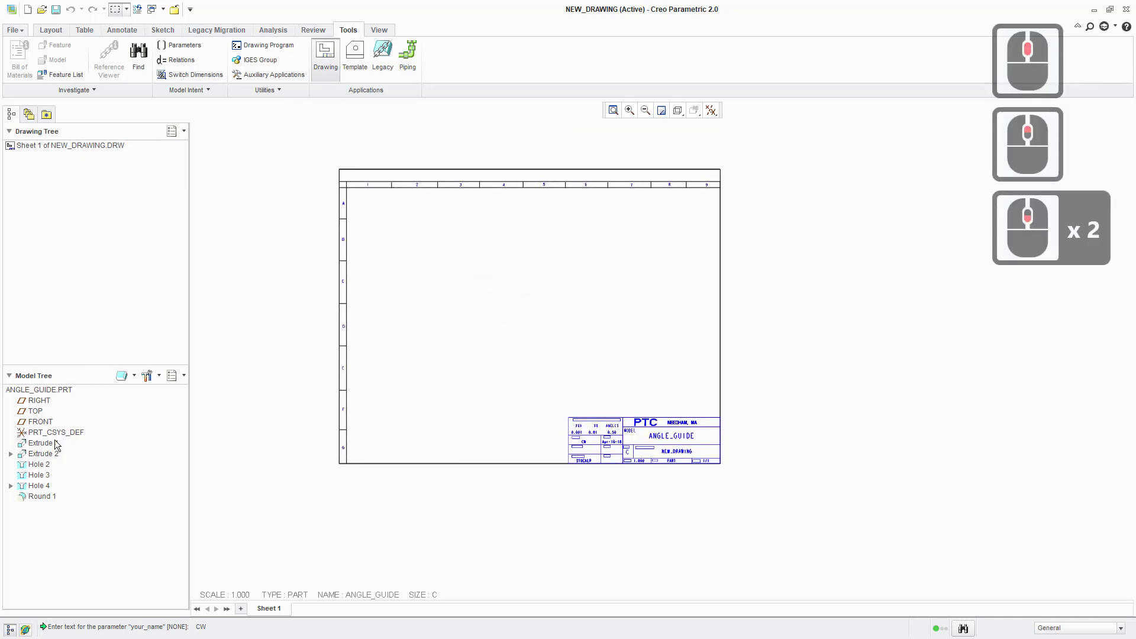
{"action": "left_click", "coordinate": [53, 391]}
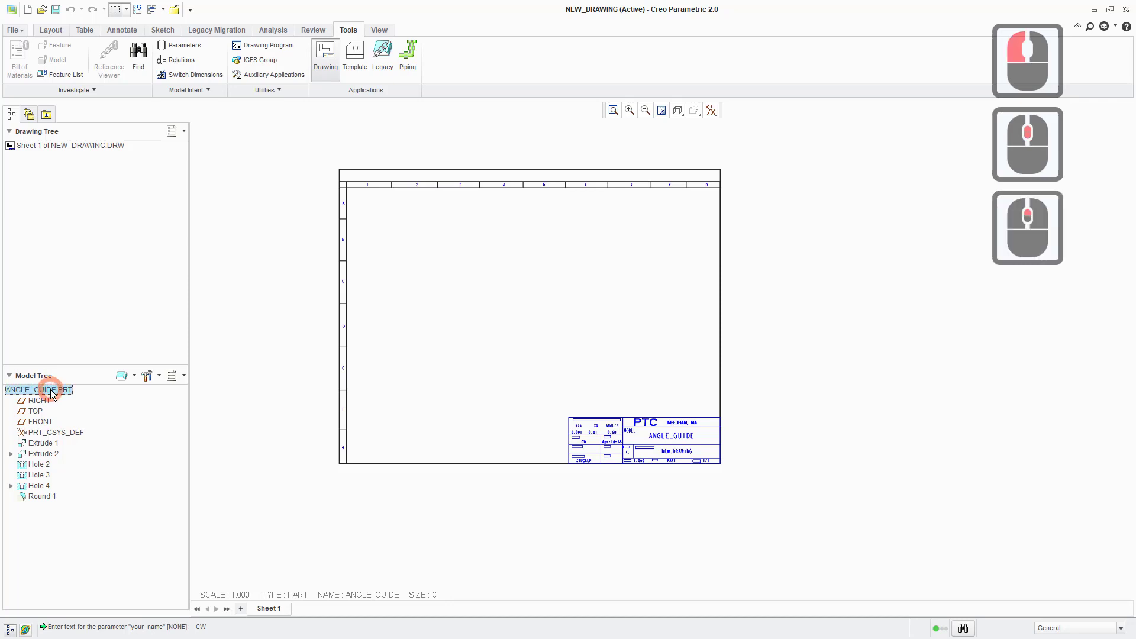